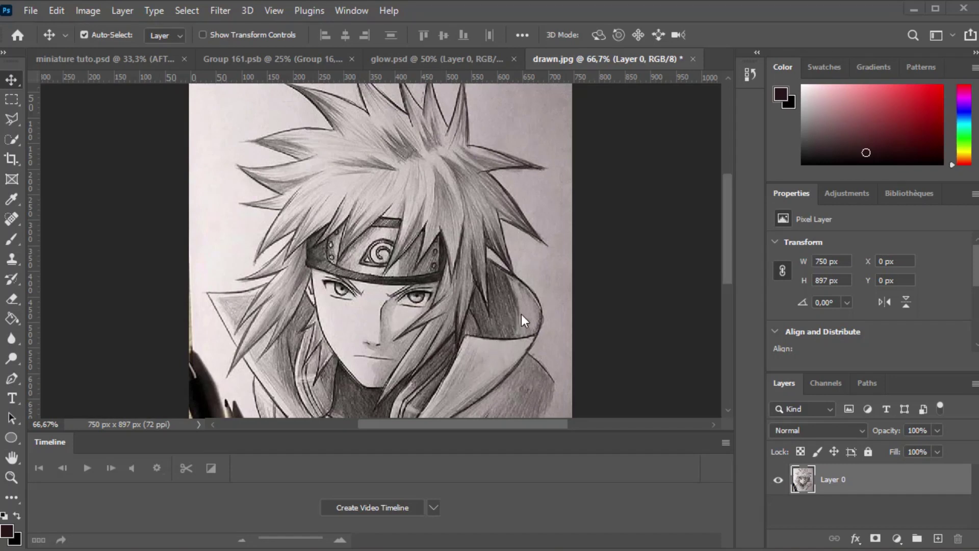
Add a Levels adjustment layer and raise its black input to 66 to darken the shadows.
click(896, 540)
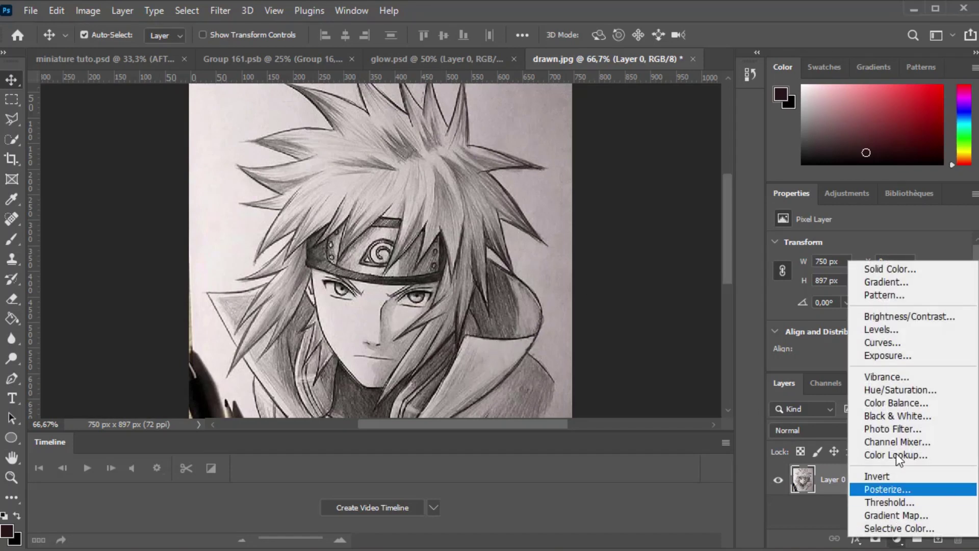
click(886, 329)
scroll(816, 316, down, 2)
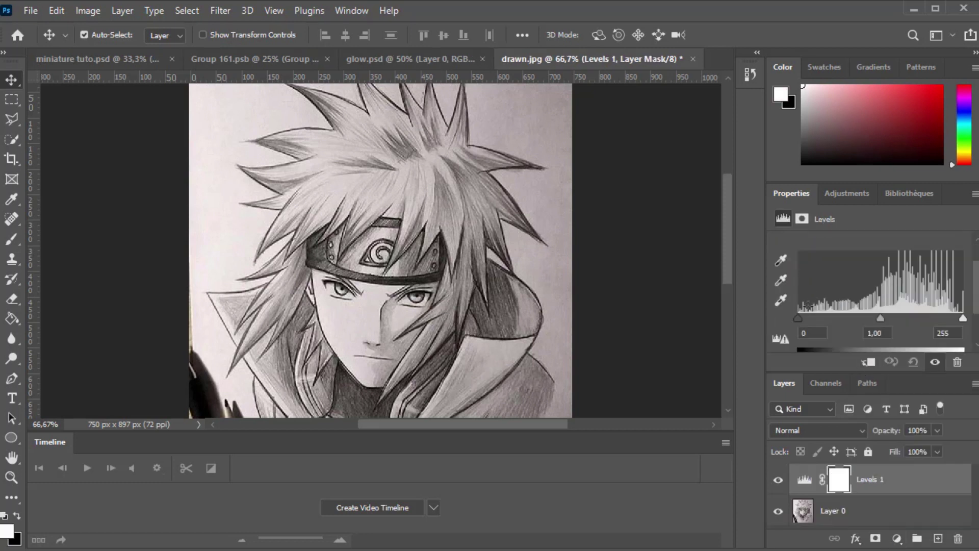
drag(800, 321, 873, 314)
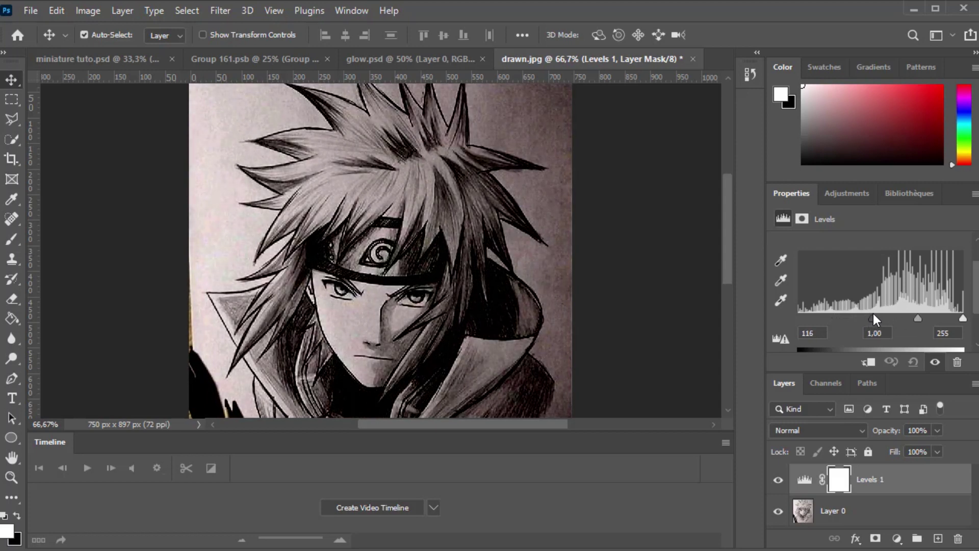
Add a Solid Color fill layer in light blue #44cff2 and target its mask.
click(896, 538)
click(877, 274)
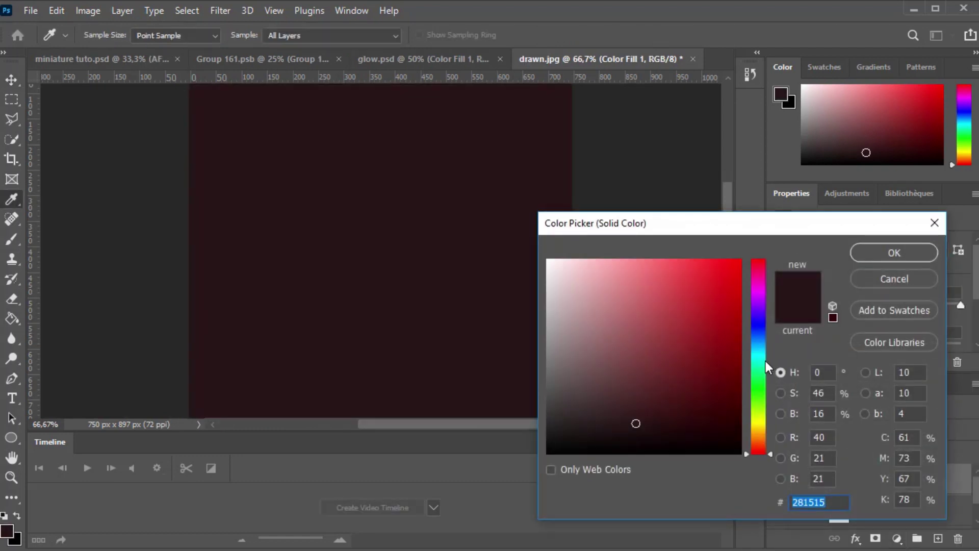
click(765, 360)
drag(719, 333, 707, 298)
drag(834, 502, 775, 501)
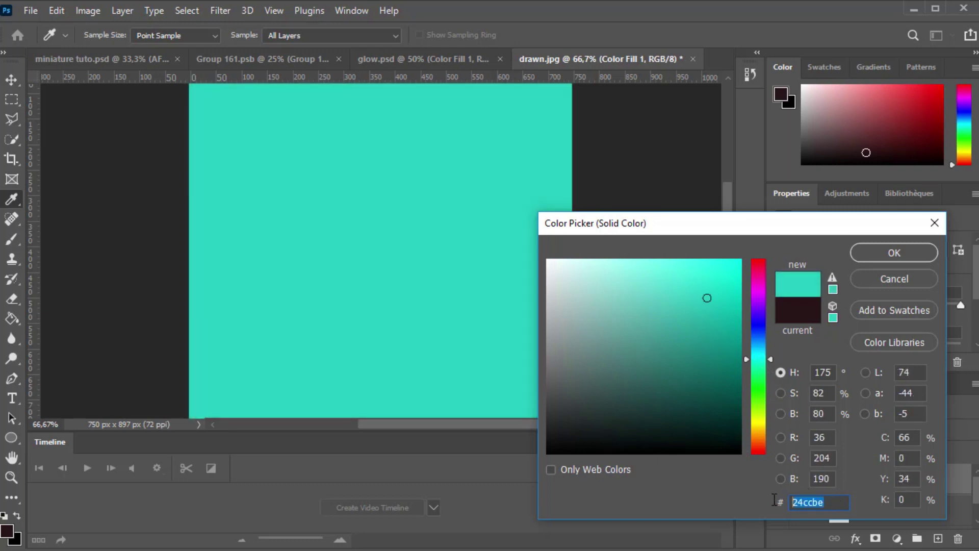
text(44cff2)
click(898, 252)
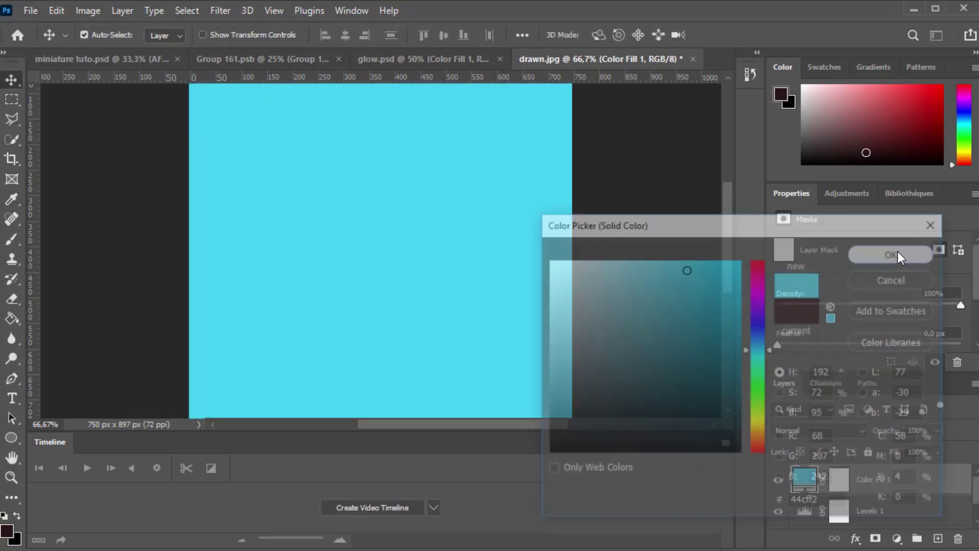
click(839, 479)
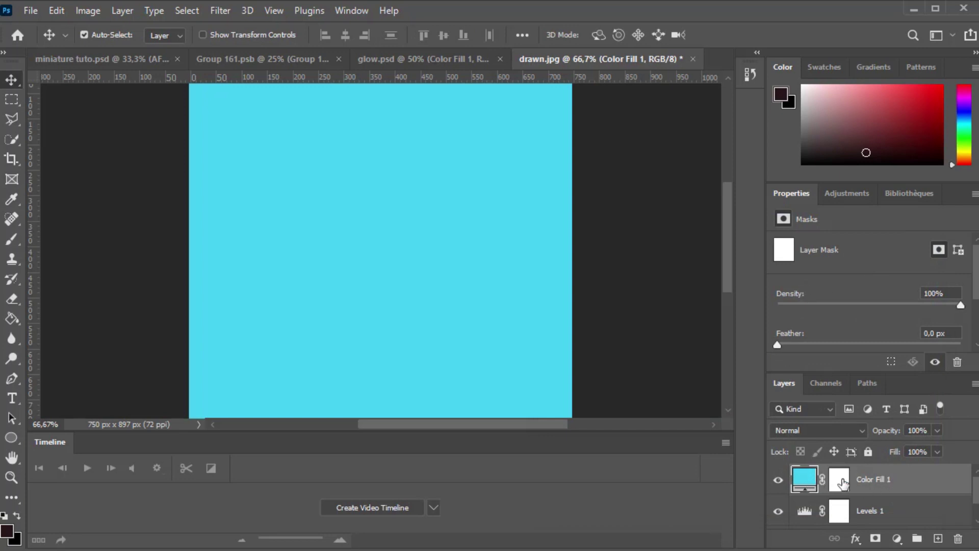
Invert the Color Fill 1 mask to black, hiding the cyan over the drawing.
key(ctrl+i)
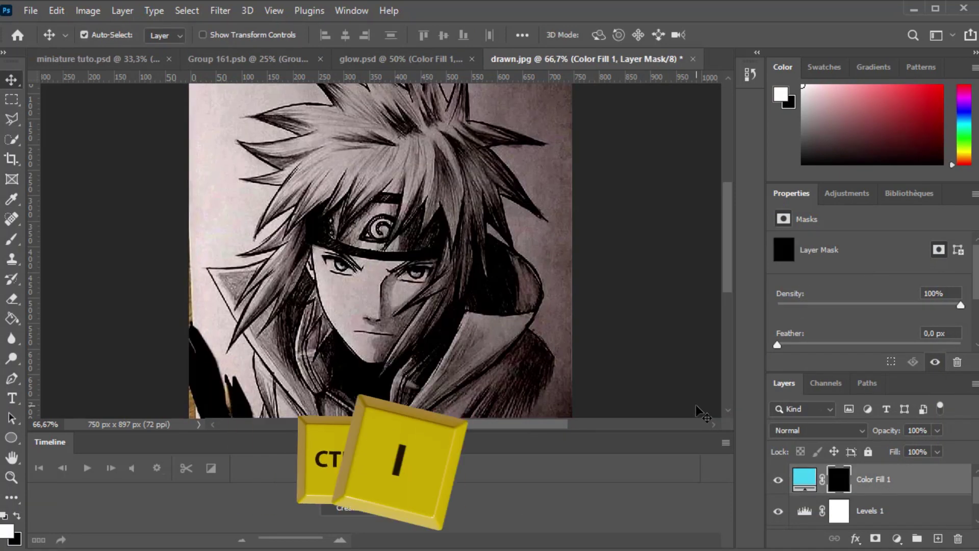
key(ctrl+plus)
key(ctrl+plus)
key(b)
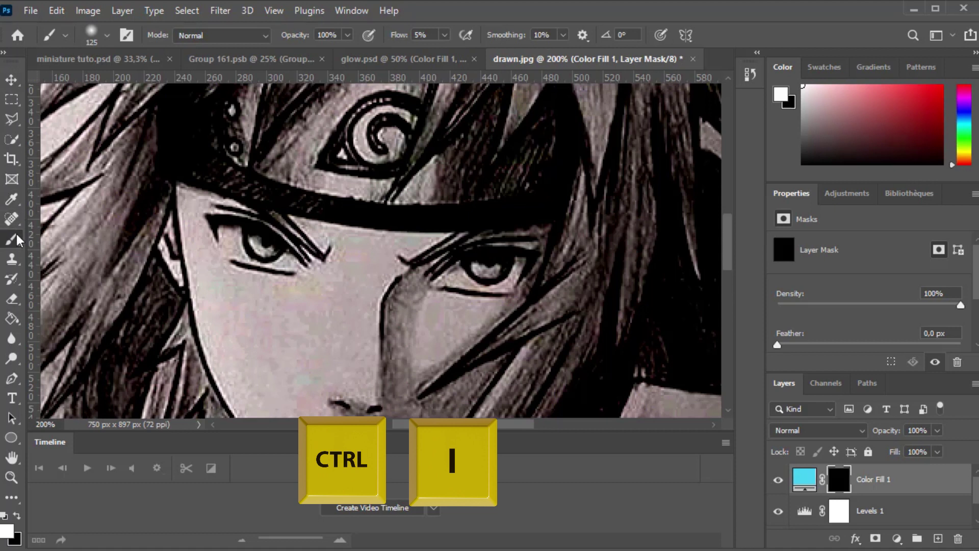
Paint cyan into the right eye with a Hard Round brush at slightly raised flow.
click(99, 34)
click(110, 270)
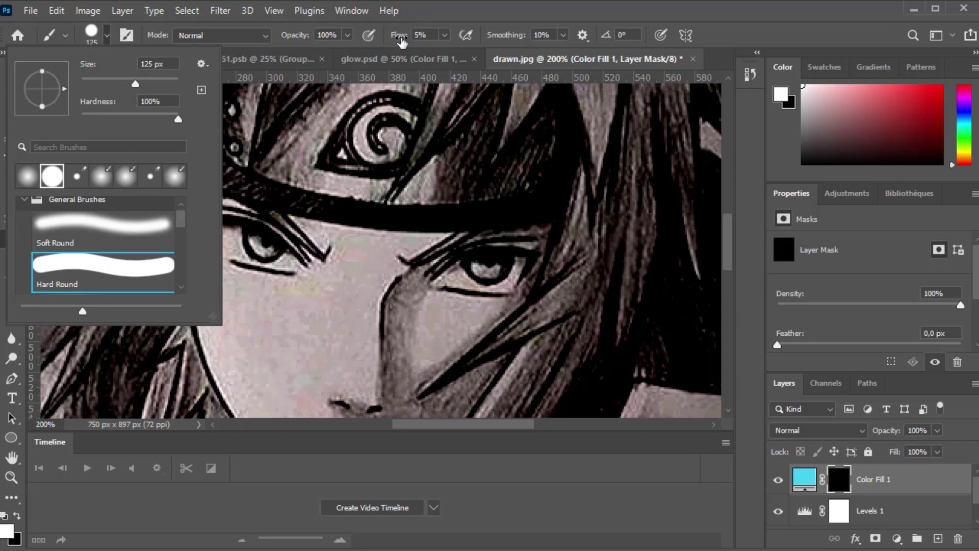
drag(399, 37, 411, 40)
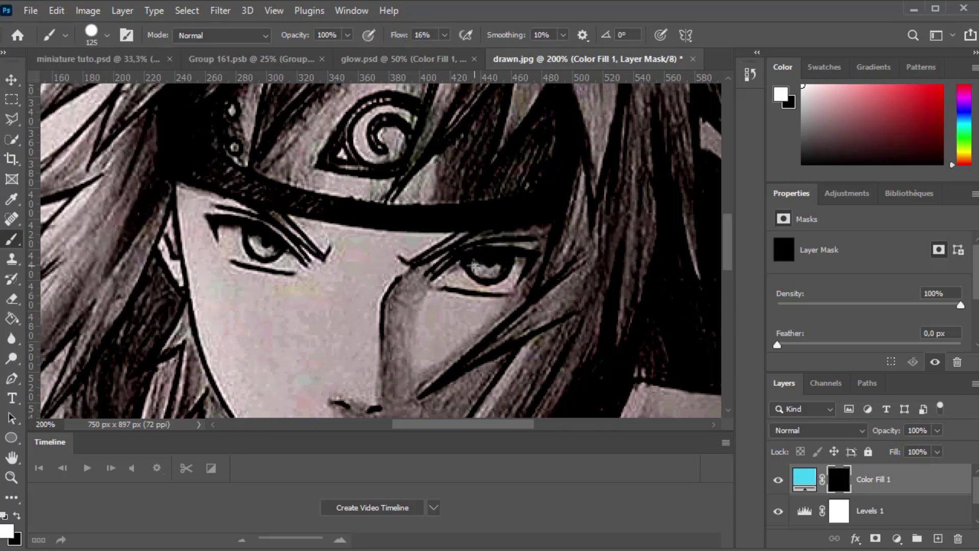
drag(469, 219, 499, 221)
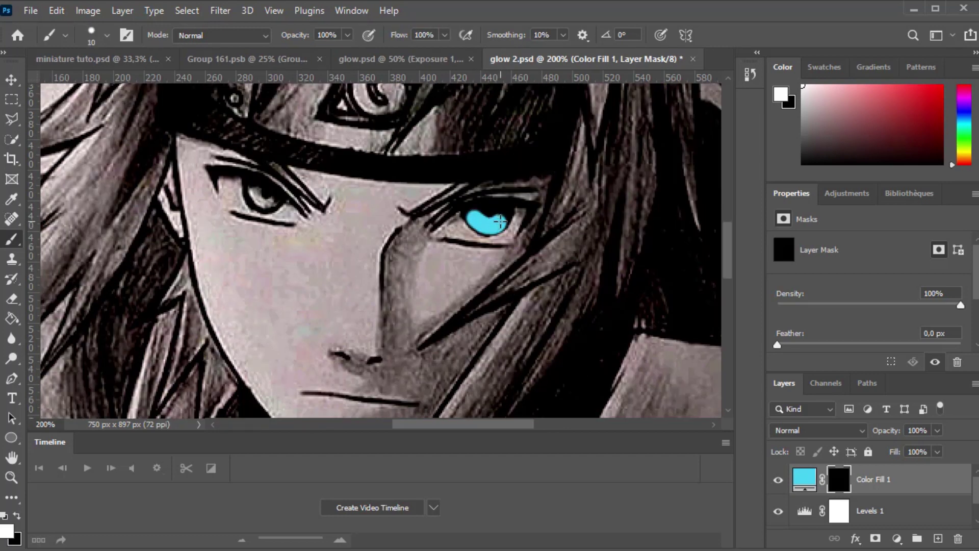
Set Color Fill 1's Blend If underlying black point to 17 so dark linework shows through.
click(920, 480)
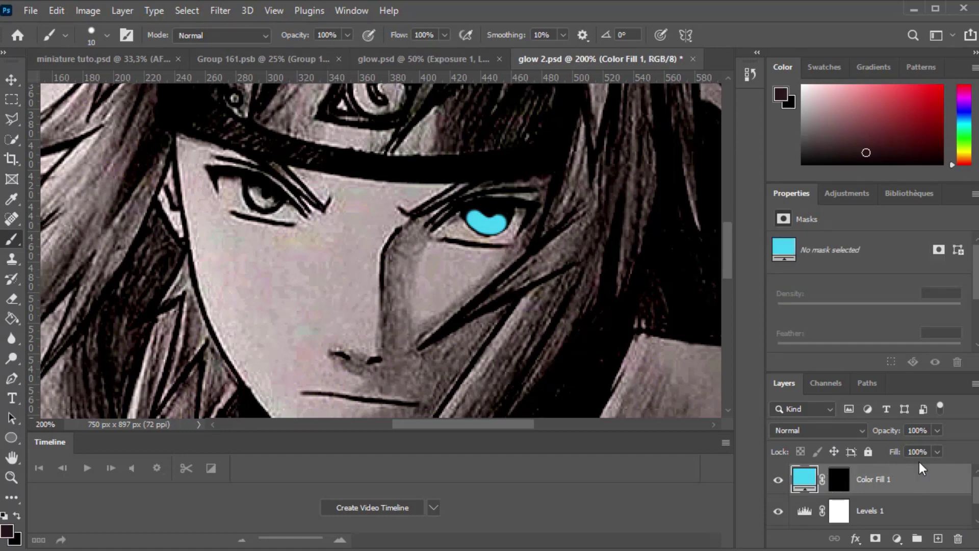
right_click(920, 482)
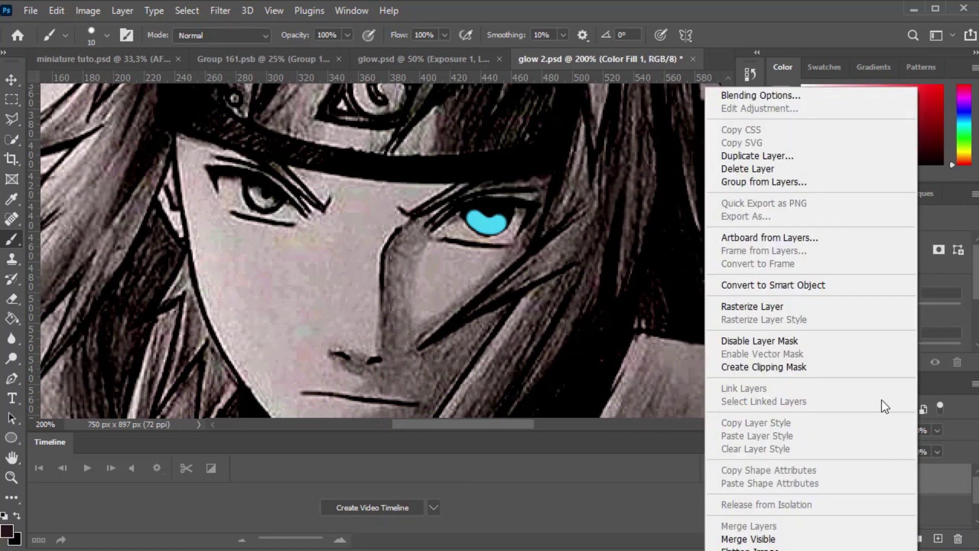
click(787, 97)
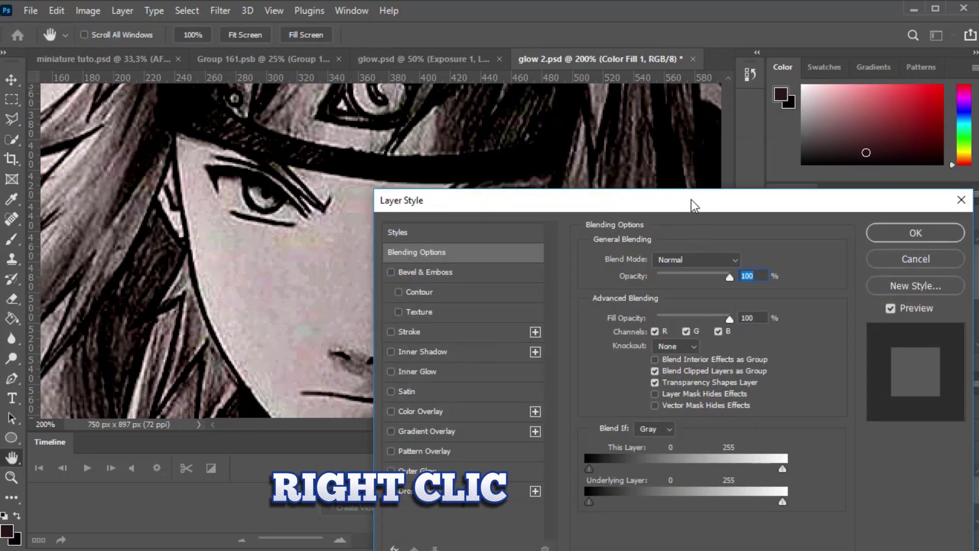
mouse_move(694, 209)
mouse_down()
mouse_move(186, 145)
mouse_move(154, 45)
mouse_up()
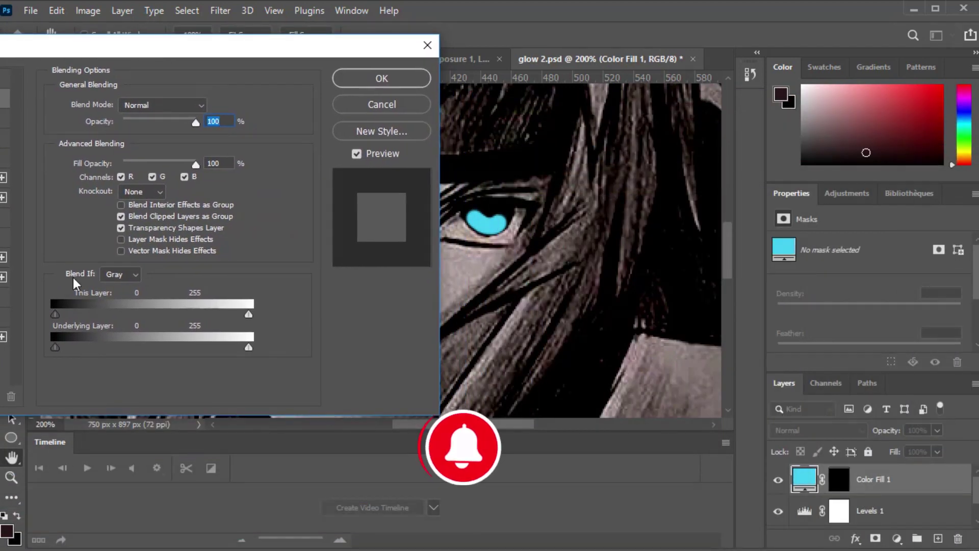
drag(54, 345, 65, 349)
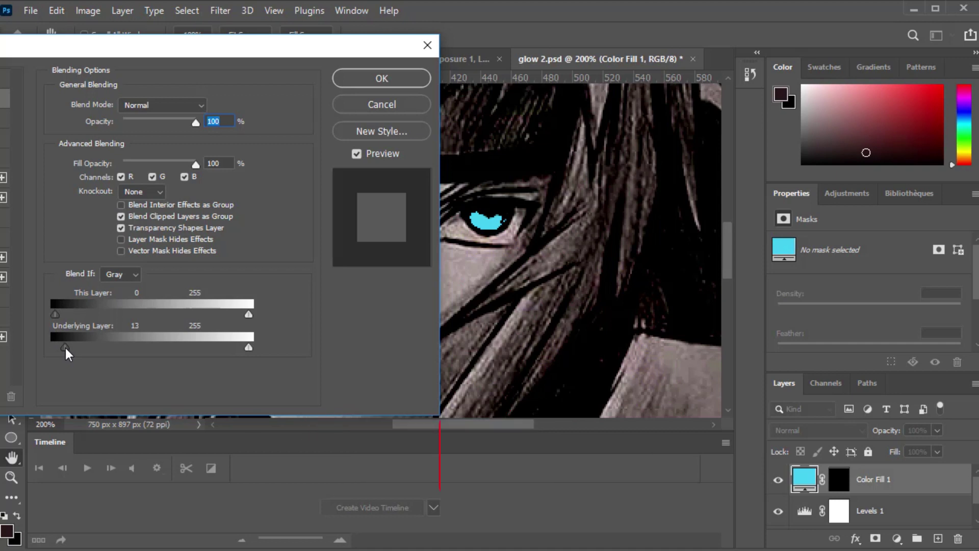
drag(65, 348, 68, 346)
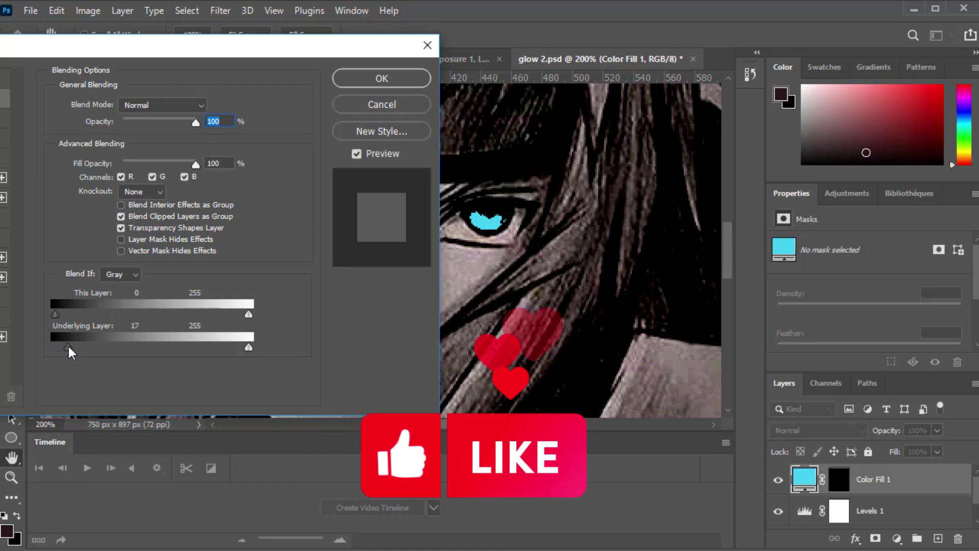
click(382, 77)
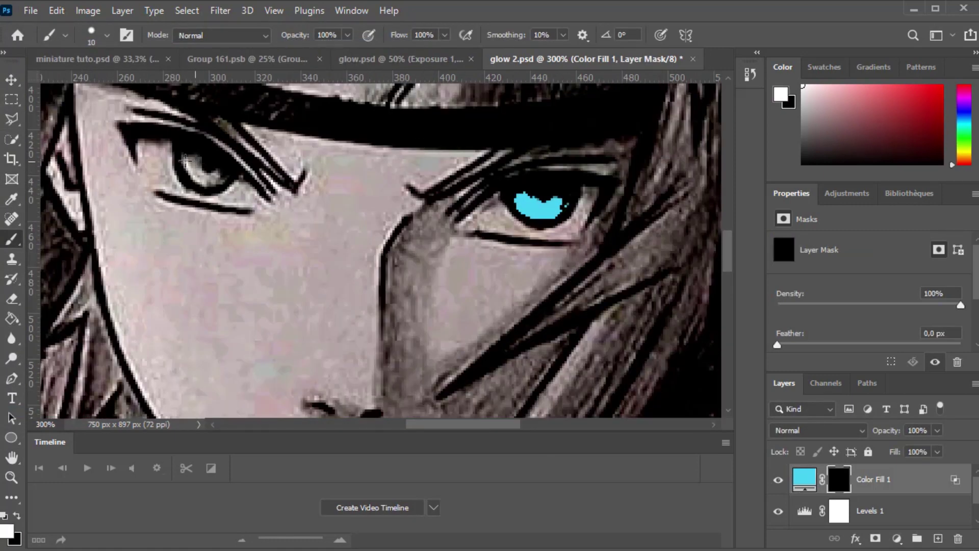
Paint cyan into the left eye's iris and touch up the mask with black.
mouse_move(184, 161)
mouse_down()
mouse_move(217, 176)
mouse_move(190, 160)
mouse_up()
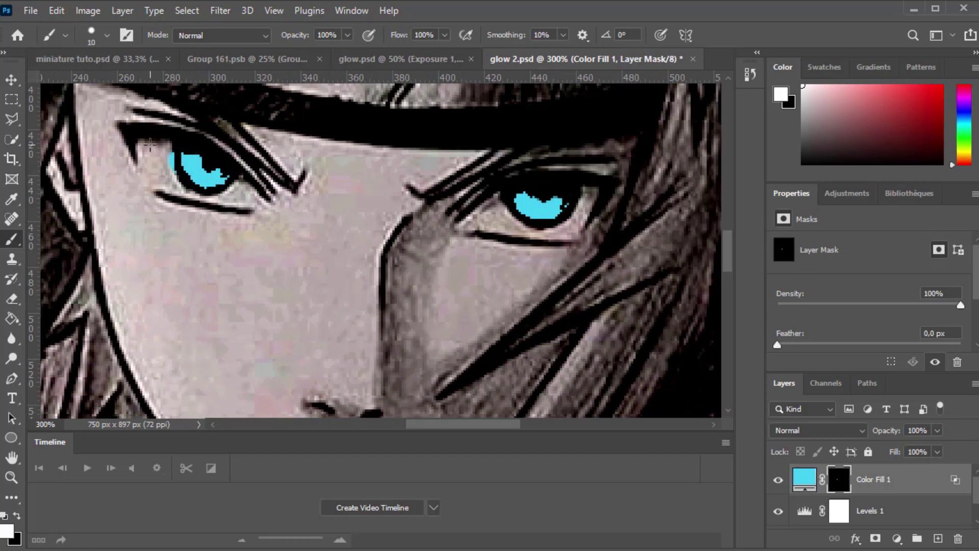
key(x)
key(x)
scroll(361, 252, up, 2)
scroll(363, 254, up, 1)
scroll(363, 254, up, 5)
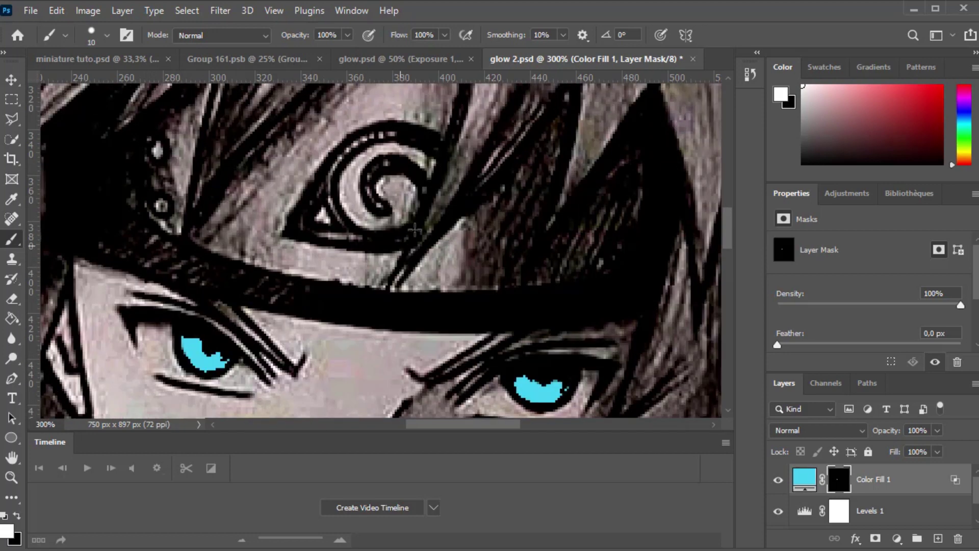
mouse_move(431, 165)
mouse_down()
mouse_move(386, 148)
mouse_move(355, 163)
mouse_move(340, 191)
mouse_move(354, 216)
mouse_move(386, 221)
mouse_move(407, 203)
mouse_move(398, 182)
mouse_move(386, 185)
mouse_move(413, 187)
mouse_move(416, 214)
mouse_move(432, 168)
mouse_up()
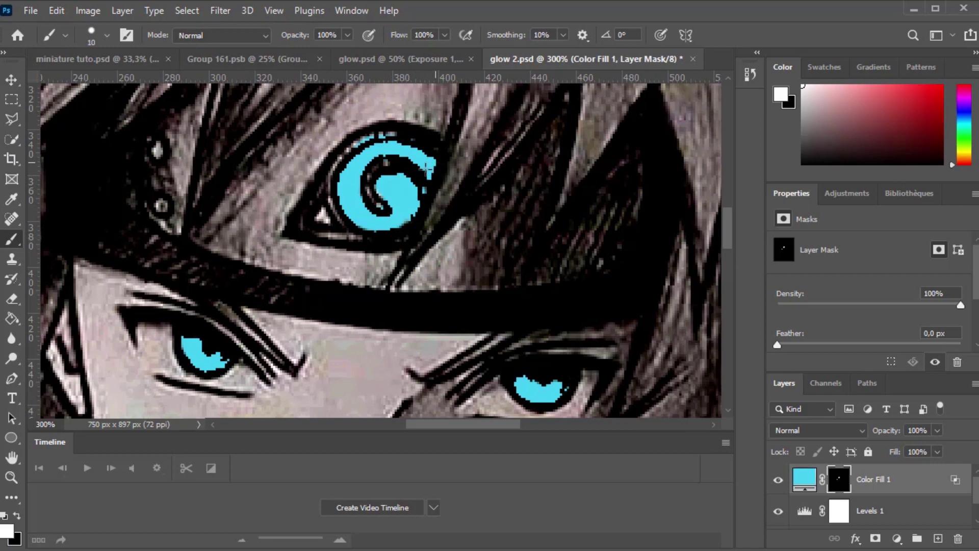
Paint cyan onto the headband swirl emblem and its small studs.
click(322, 216)
key(ctrl+minus)
click(234, 197)
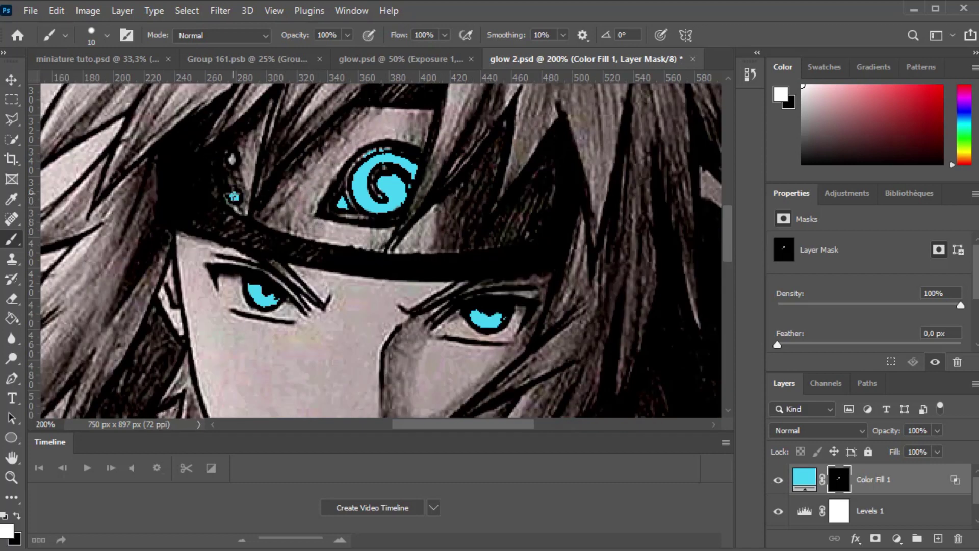
click(232, 161)
key(ctrl+minus)
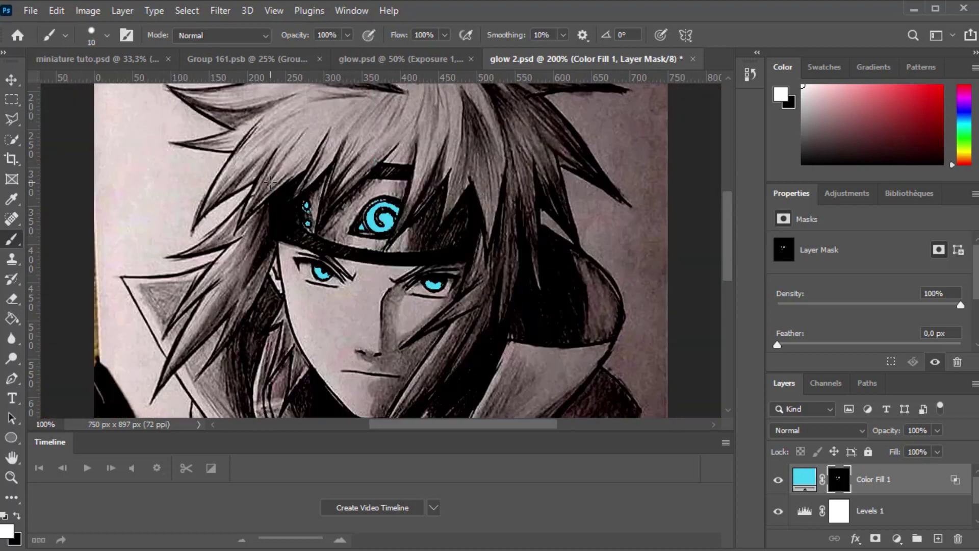
key(ctrl+minus)
key(ctrl+plus)
drag(392, 172, 380, 174)
key(ctrl+minus)
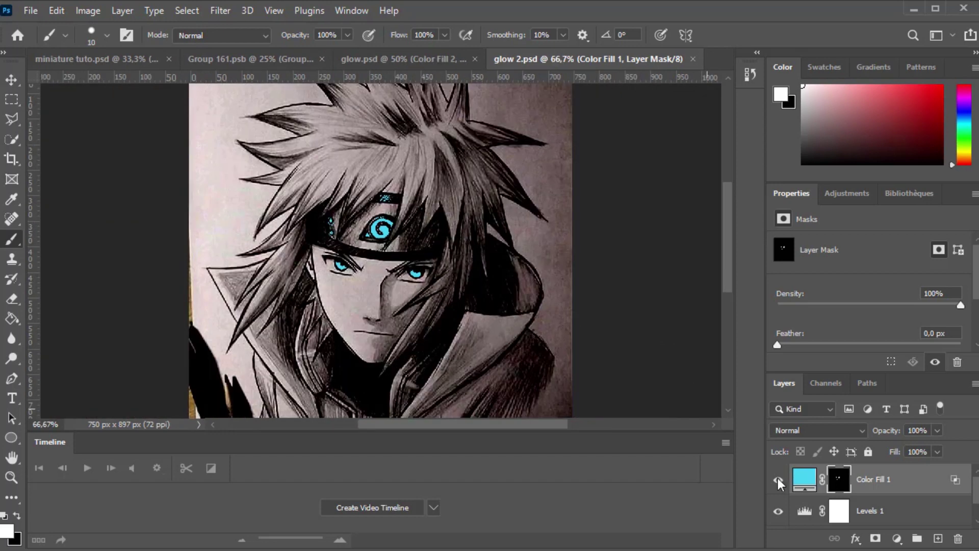
Add an Exposure adjustment clipped to Color Fill 1 with exposure raised to +1.00.
click(897, 538)
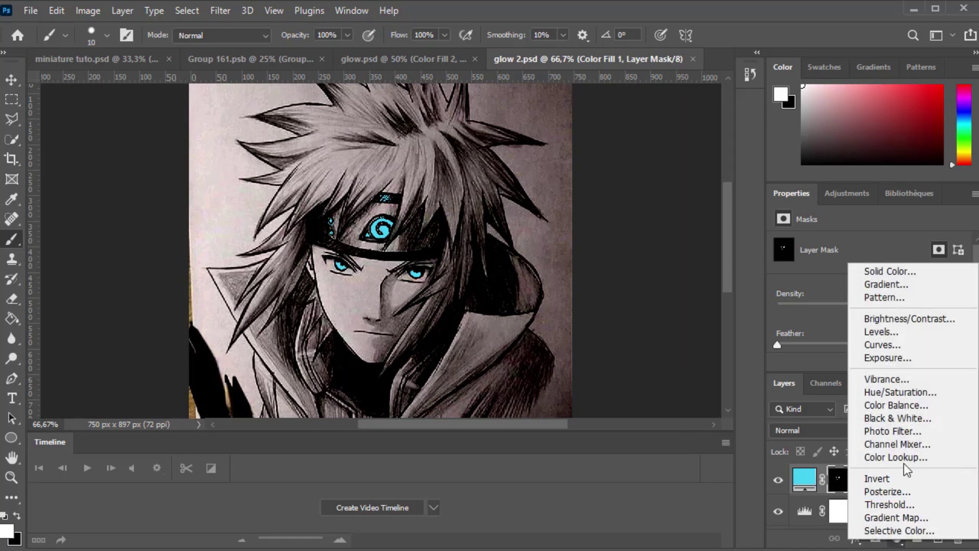
click(882, 359)
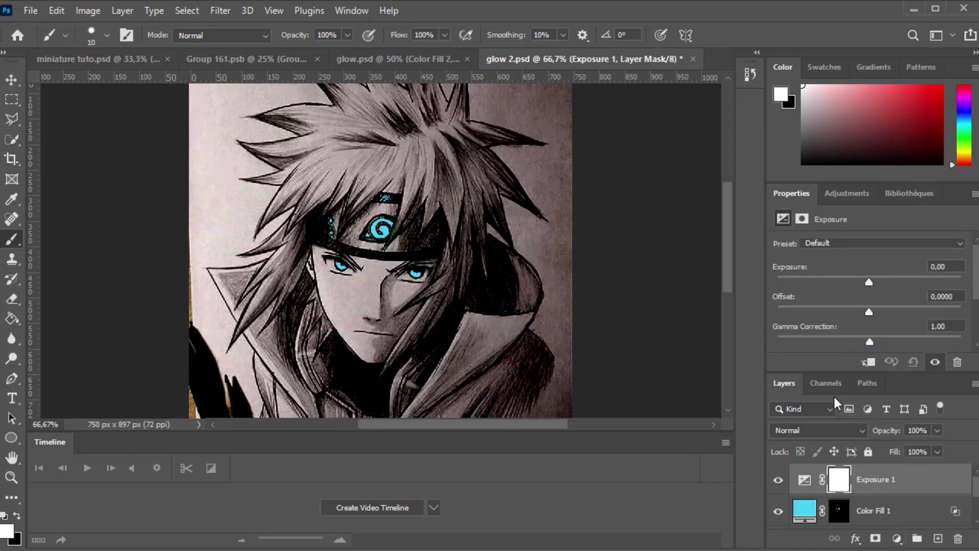
click(869, 364)
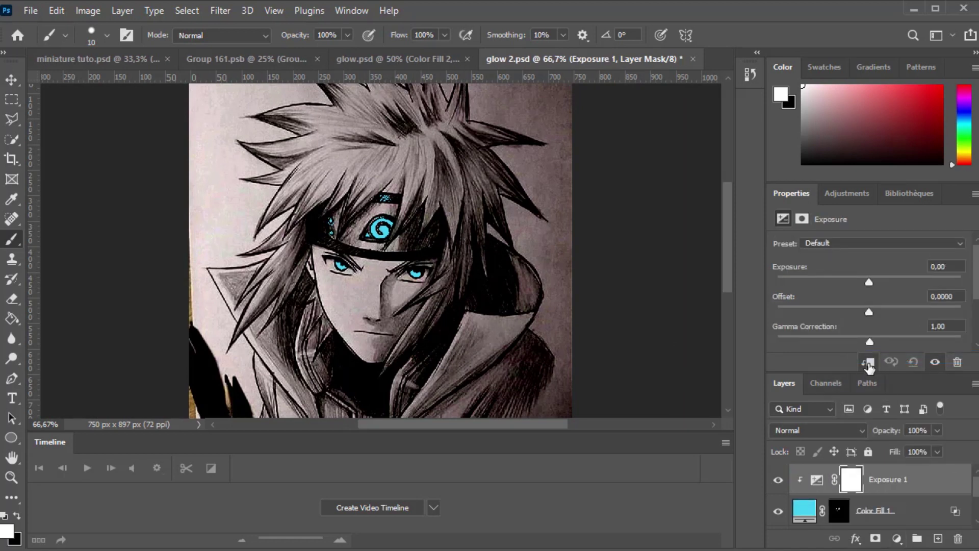
mouse_move(868, 280)
mouse_down()
mouse_move(892, 283)
mouse_move(873, 276)
mouse_move(883, 276)
mouse_up()
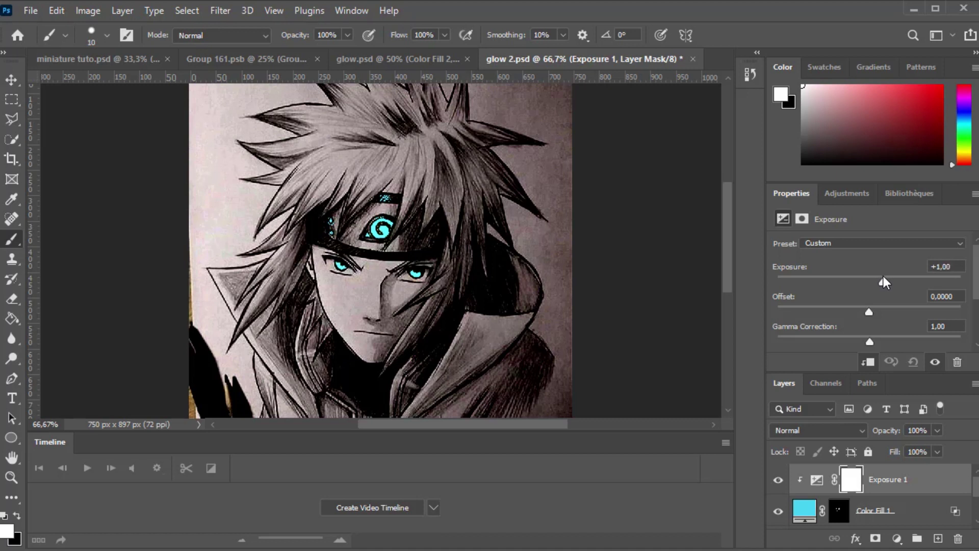
click(848, 480)
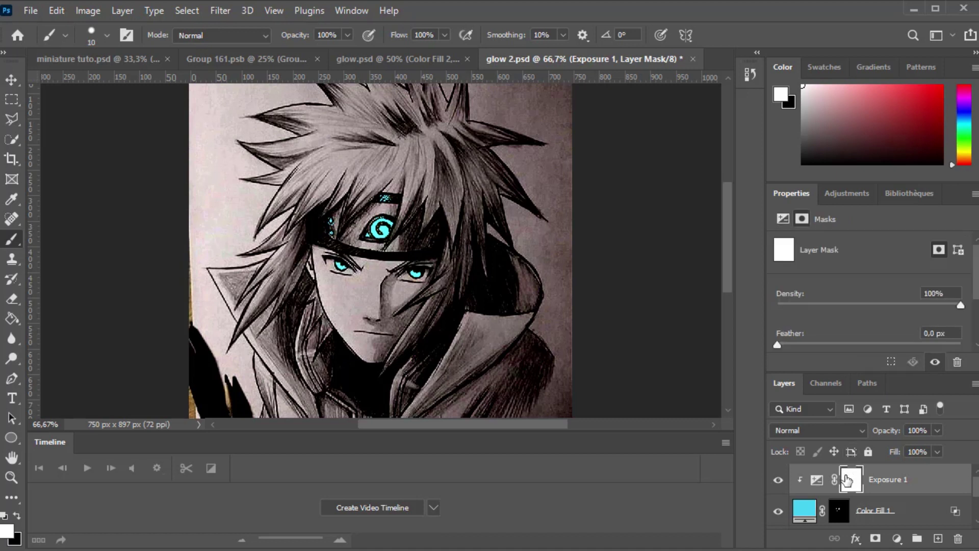
Invert the Exposure 1 mask to black and set a Soft Round brush at 100% flow.
key(ctrl+i)
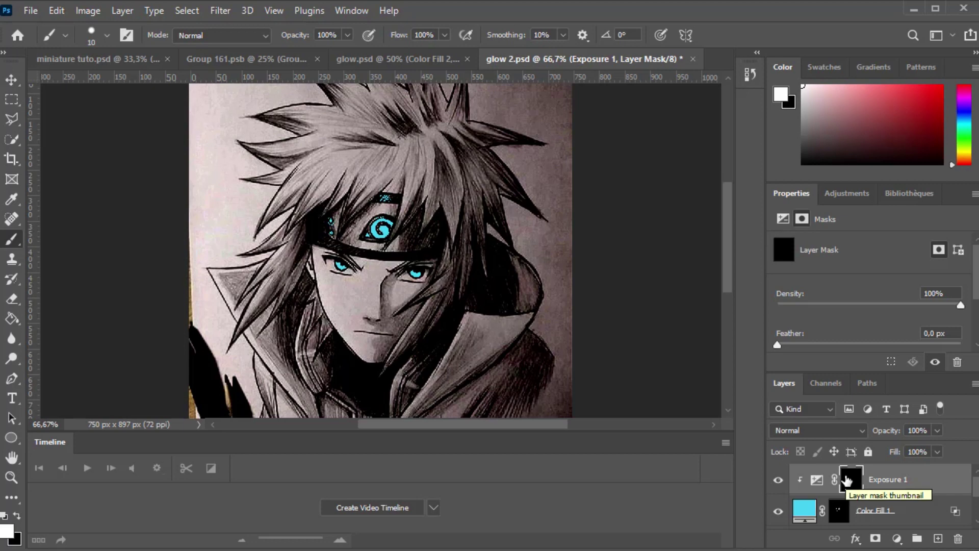
key(ctrl+plus)
key(ctrl+plus)
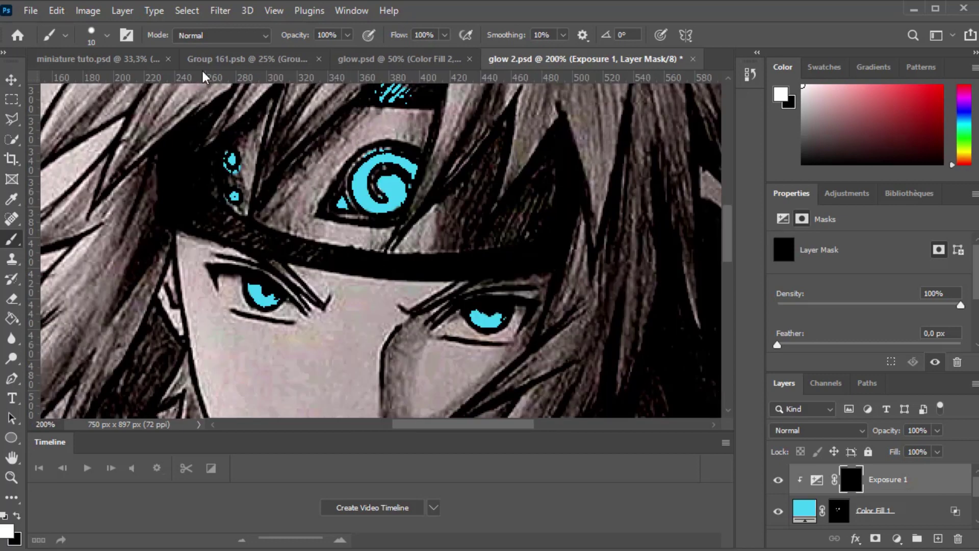
click(107, 36)
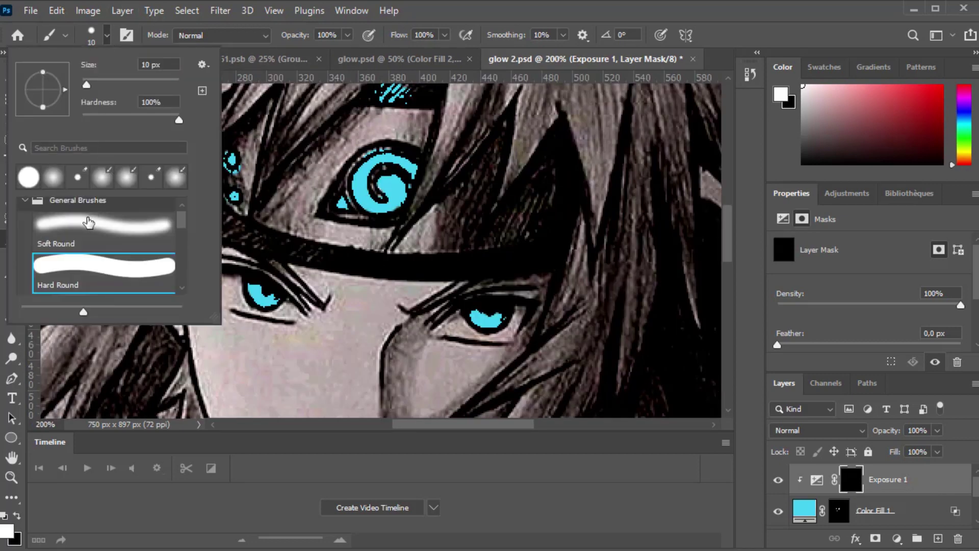
click(88, 222)
key(Return)
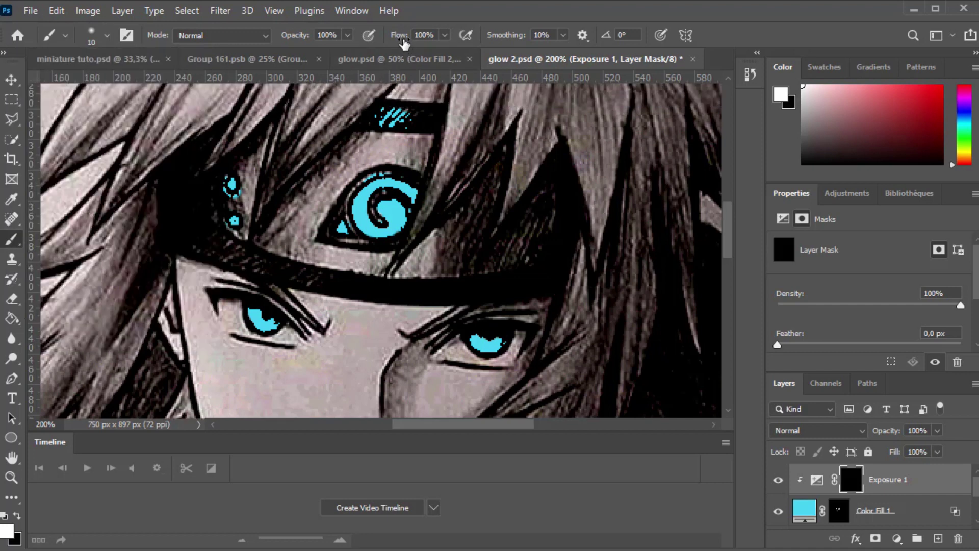
mouse_move(401, 40)
mouse_down()
mouse_move(349, 55)
mouse_move(335, 79)
mouse_up()
text(100)
key(Return)
Paint brightening into the lower-right eye and the small cyan dot at left.
scroll(391, 158, up, 1)
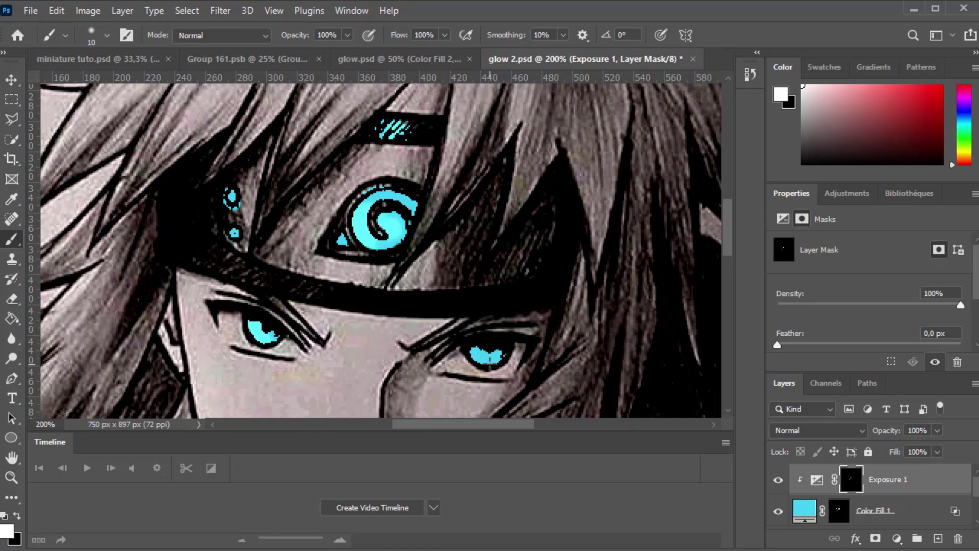
drag(479, 357, 480, 345)
drag(231, 196, 232, 198)
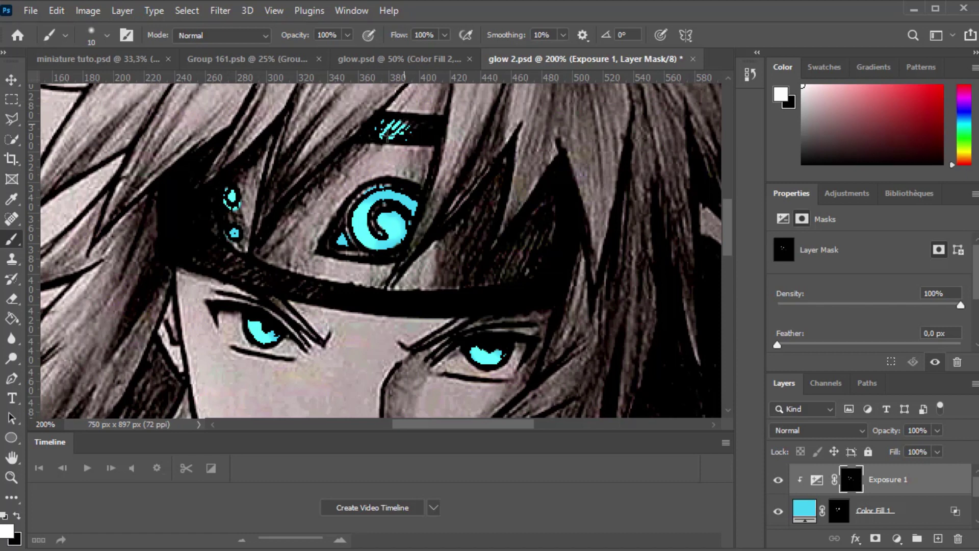
key(ctrl+minus)
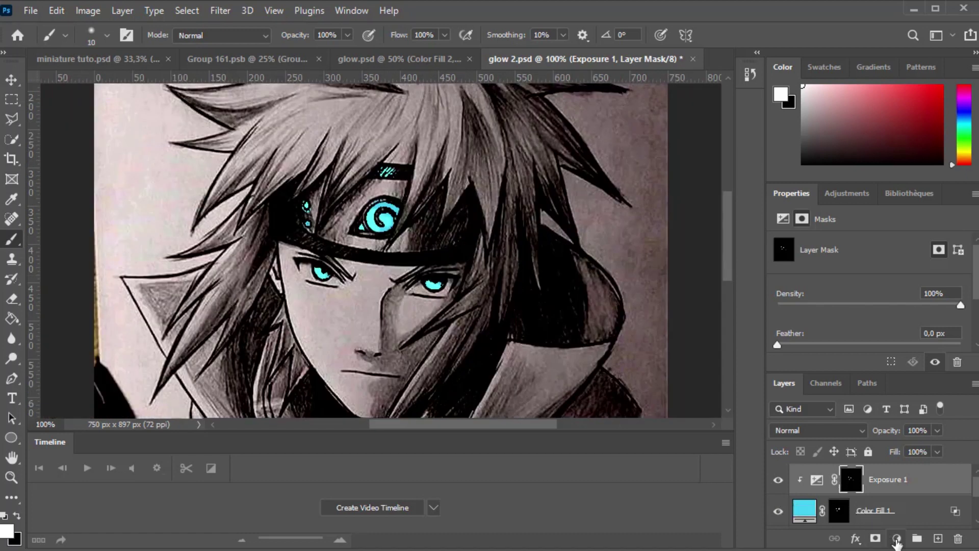
Add a second Solid Color fill layer in cyan #44cff2.
click(896, 540)
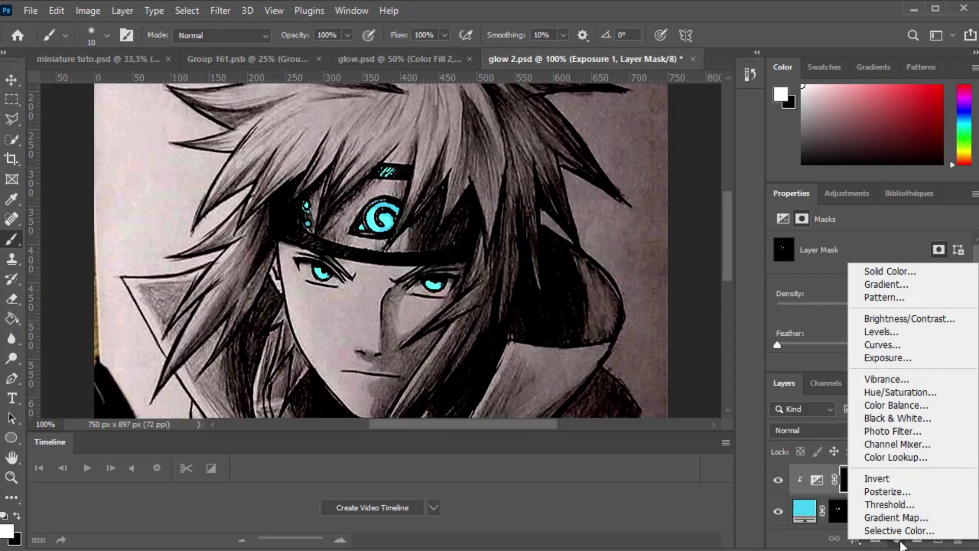
click(894, 273)
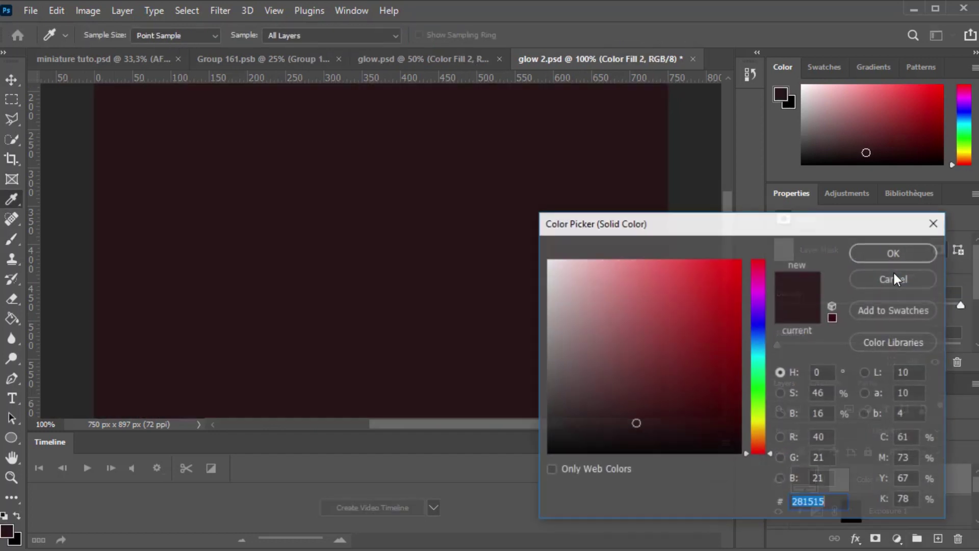
click(760, 352)
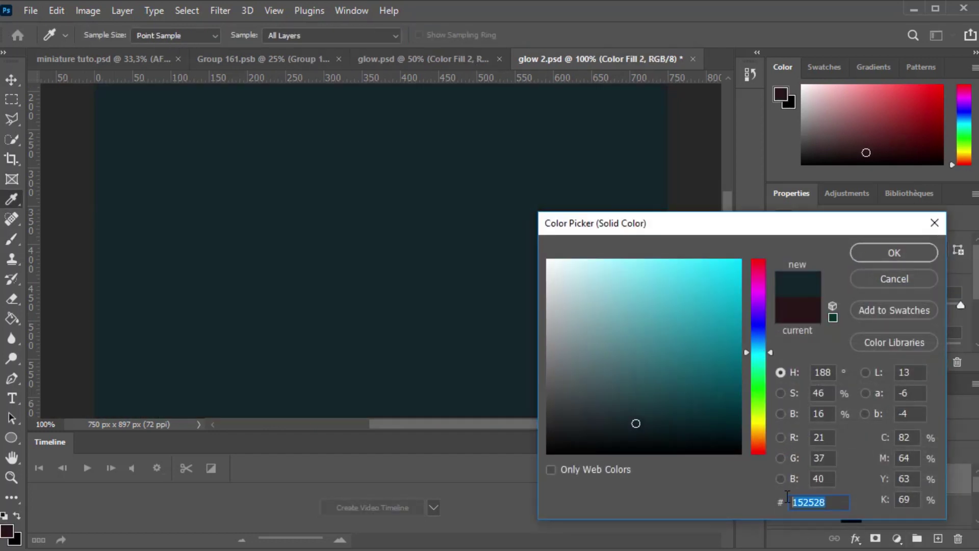
text(44cff2)
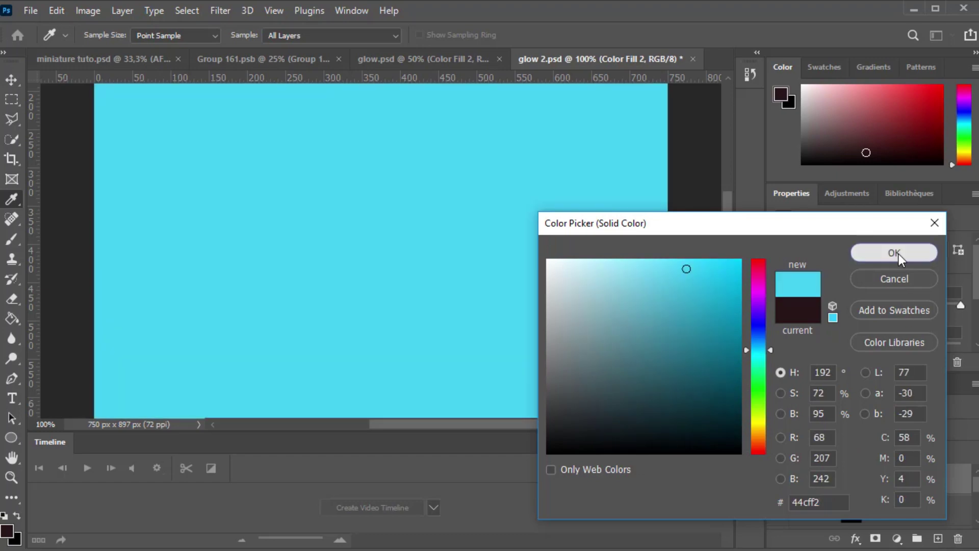
click(899, 254)
Set Color Fill 2 to Linear Dodge (Add) blending and target its mask.
click(828, 427)
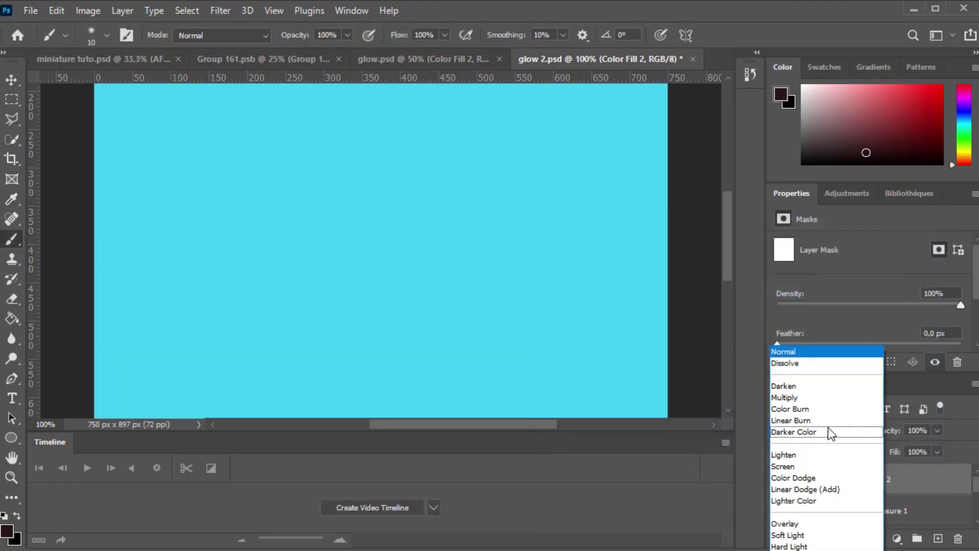
click(821, 488)
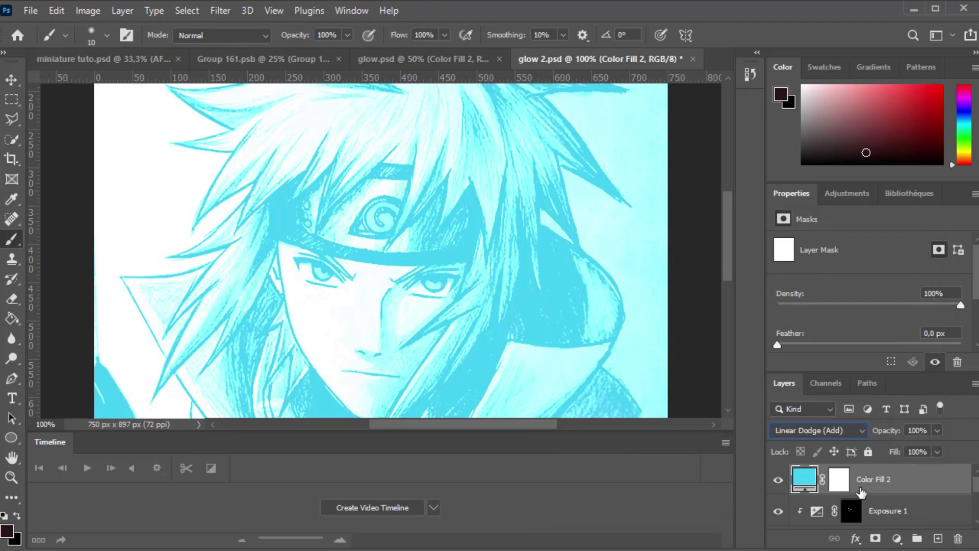
click(843, 482)
Invert Color Fill 2's mask, then paint soft cyan glows on eyes, forehead spiral, headband plate and hair.
key(ctrl+i)
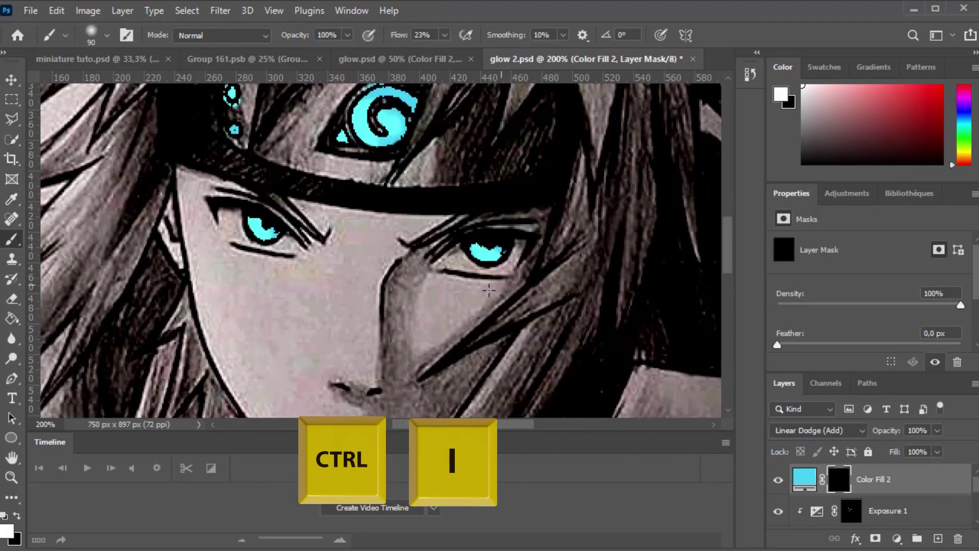
click(490, 250)
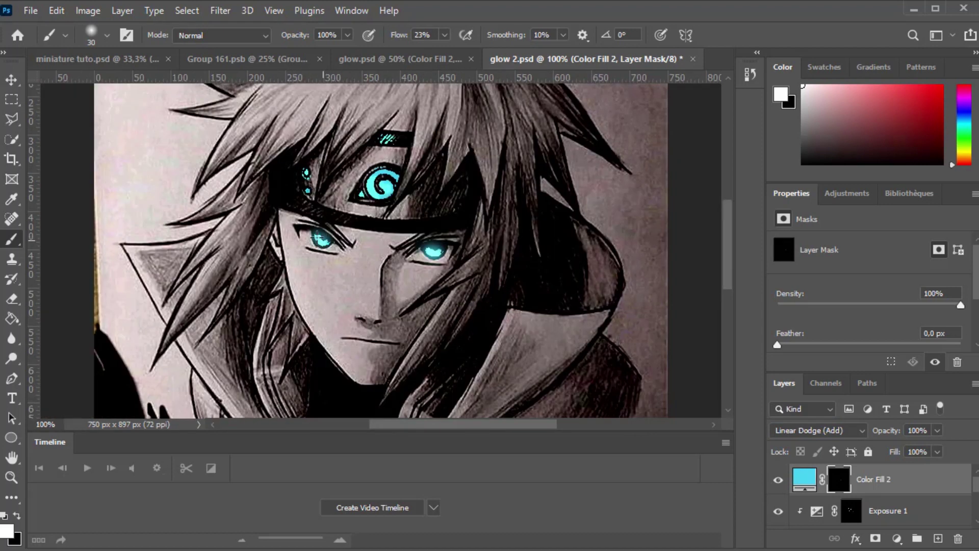
drag(320, 240, 326, 250)
mouse_move(385, 176)
mouse_down()
mouse_move(367, 190)
mouse_move(370, 201)
mouse_move(398, 176)
mouse_move(377, 173)
mouse_move(380, 186)
mouse_move(357, 193)
mouse_up()
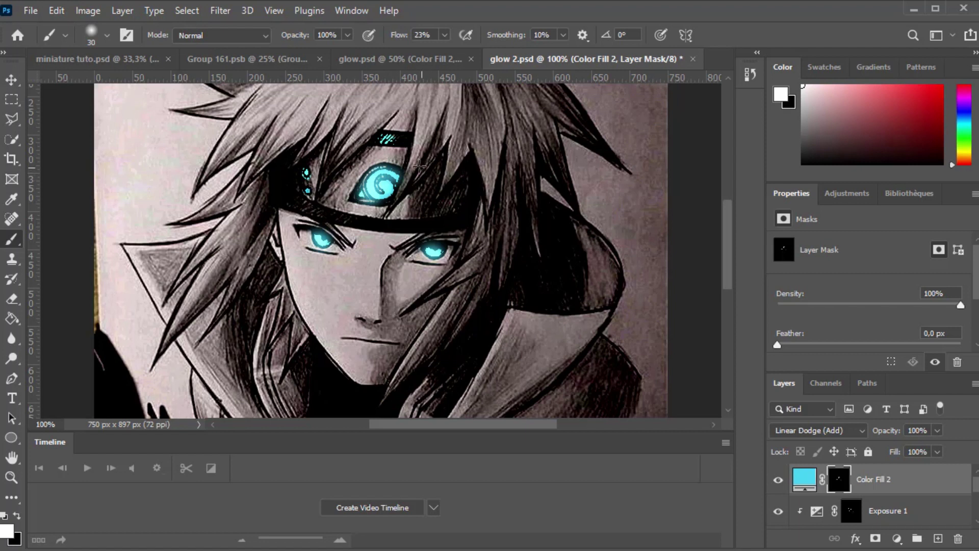
drag(389, 138, 396, 134)
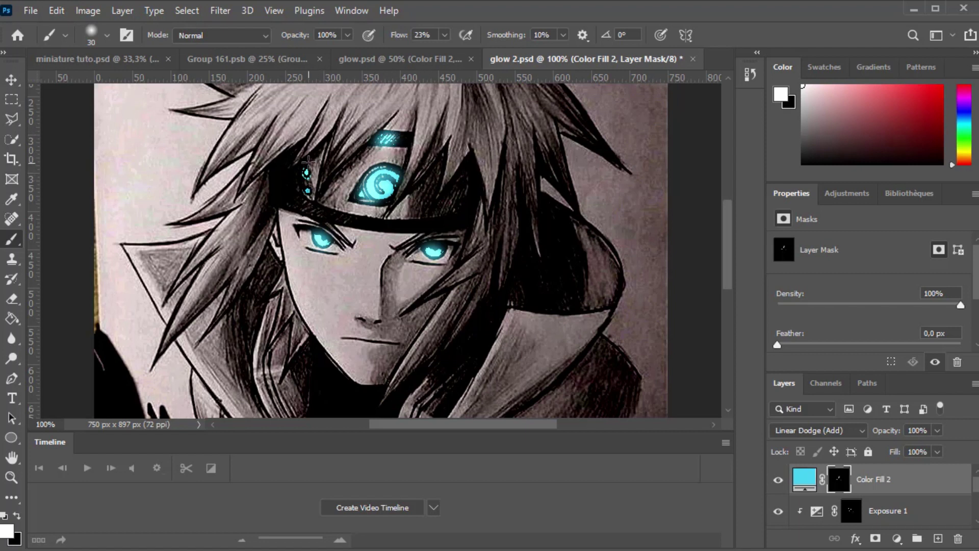
drag(308, 162, 308, 193)
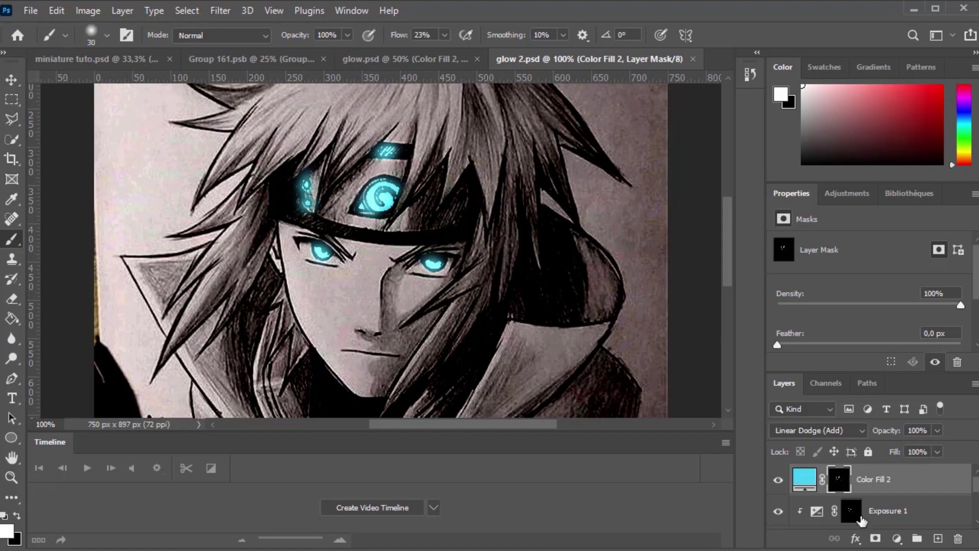
Add a Color Fill 3 layer in cyan #44cff2 set to Color Dodge blending.
click(897, 539)
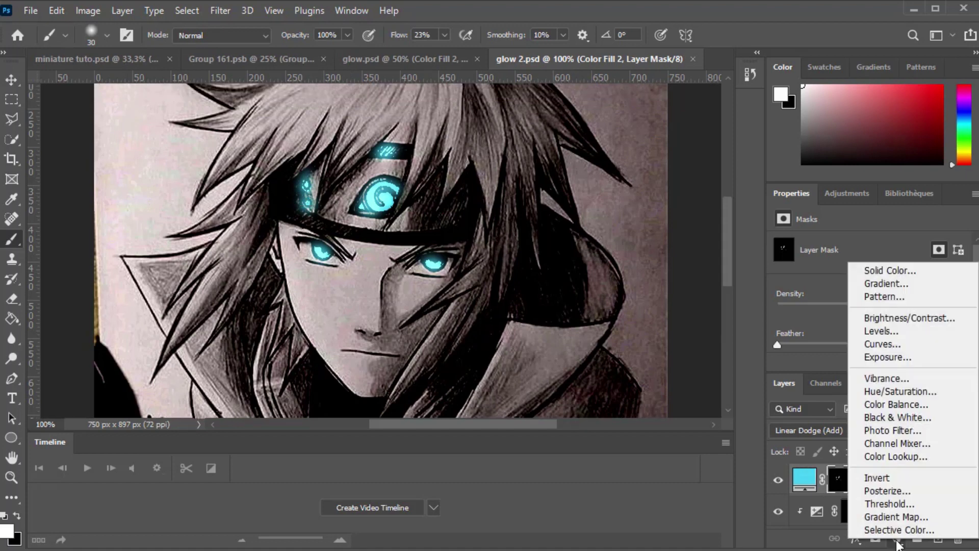
click(907, 273)
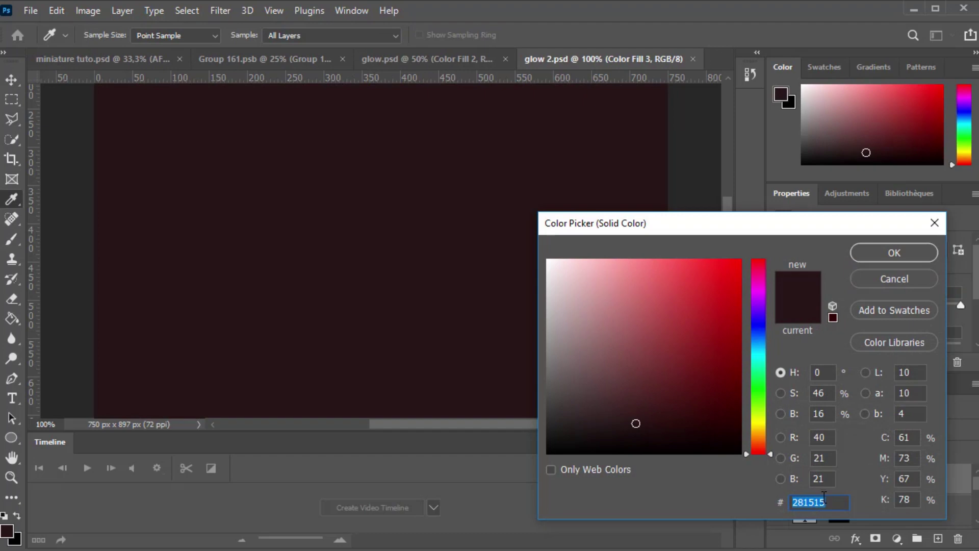
text(44cff2)
click(878, 255)
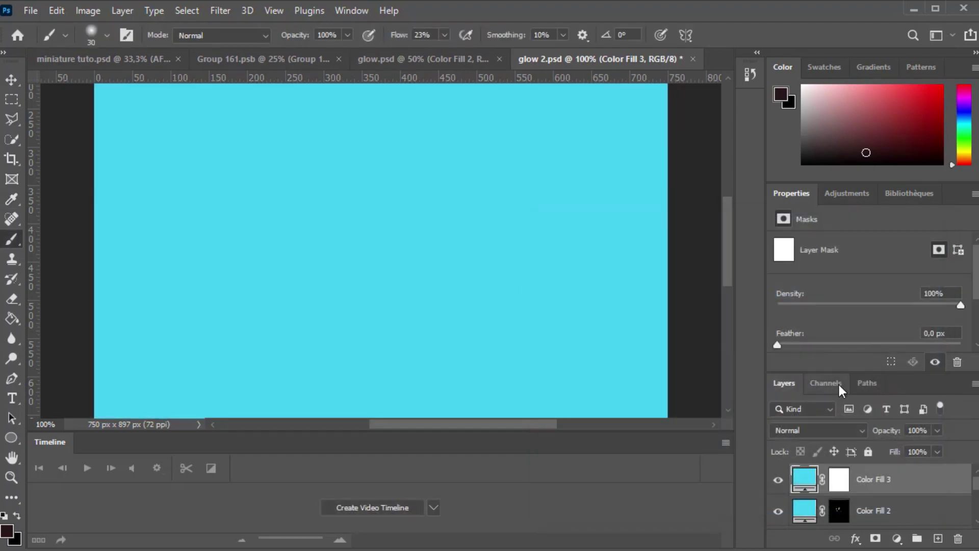
click(810, 431)
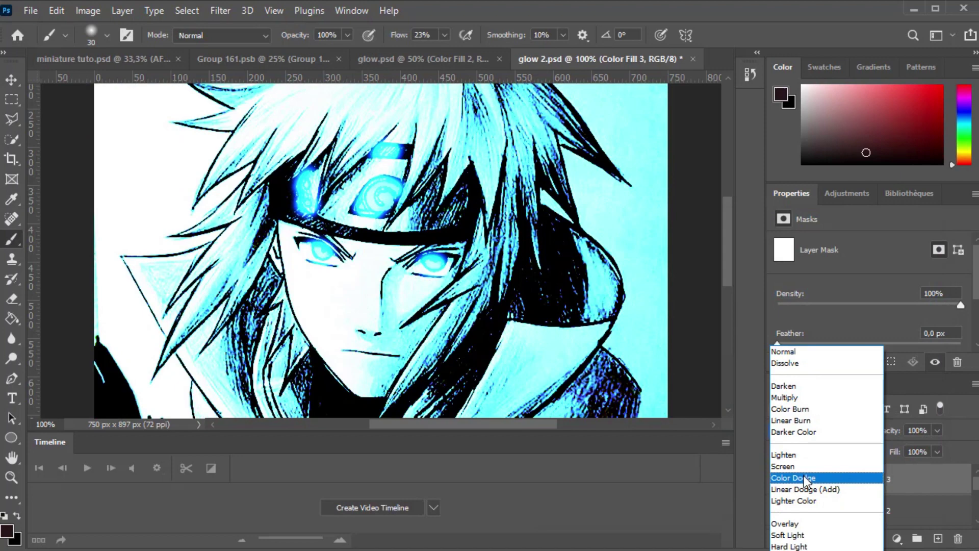
click(804, 476)
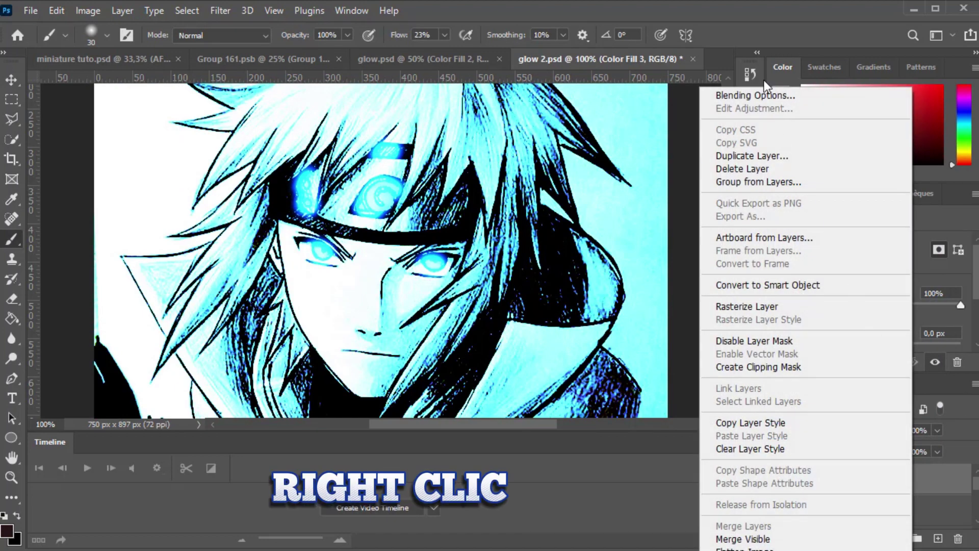
Split Color Fill 3's Blend If underlying black slider at 74/103 to fade cyan off dark areas.
click(758, 95)
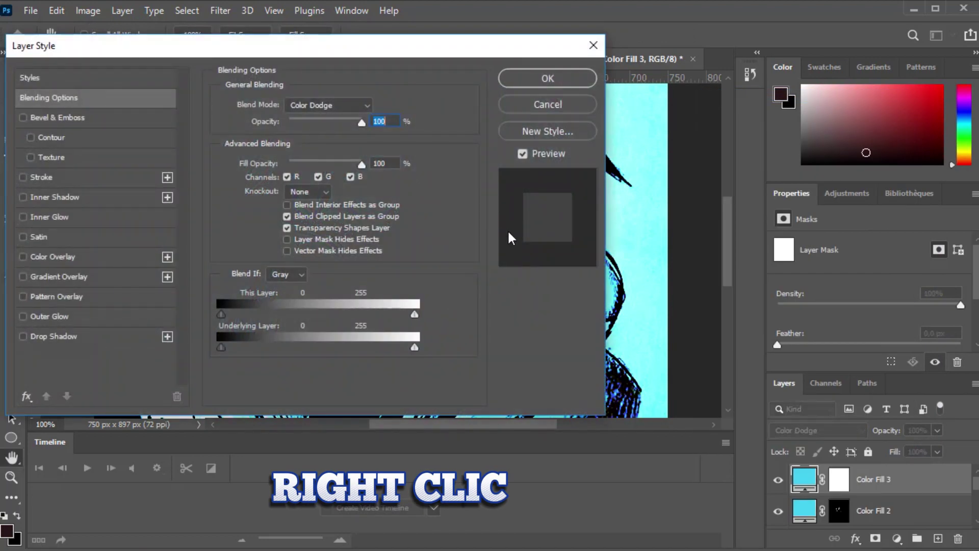
drag(396, 55, 395, 61)
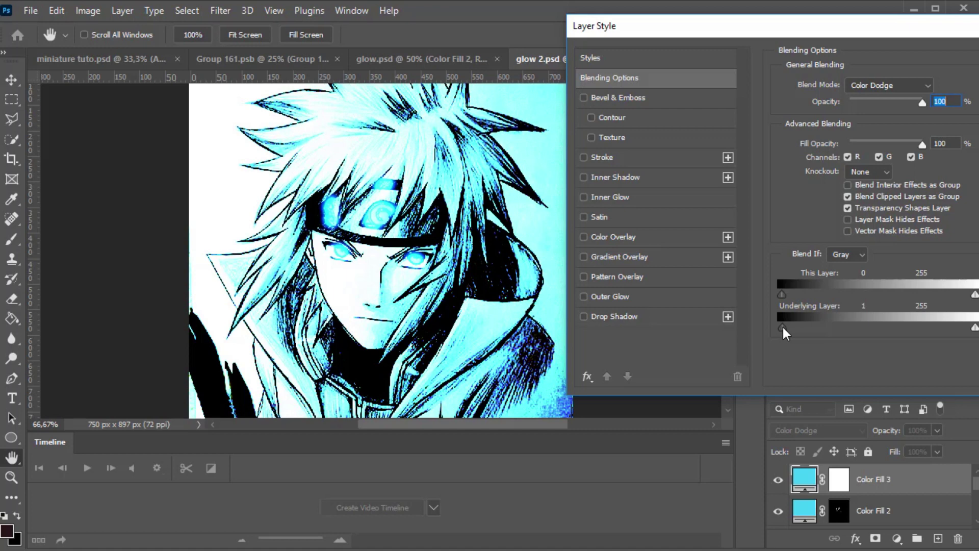
drag(787, 328, 825, 319)
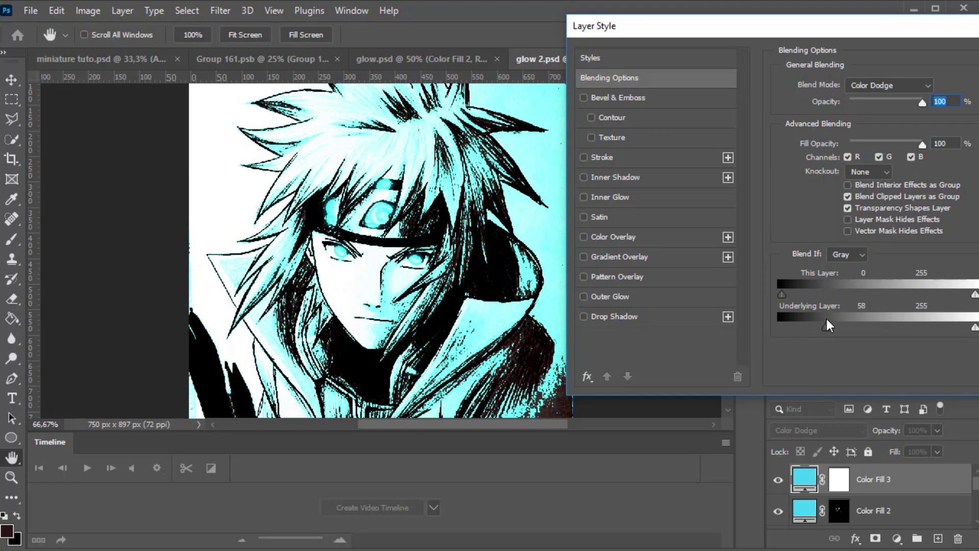
drag(826, 319, 839, 321)
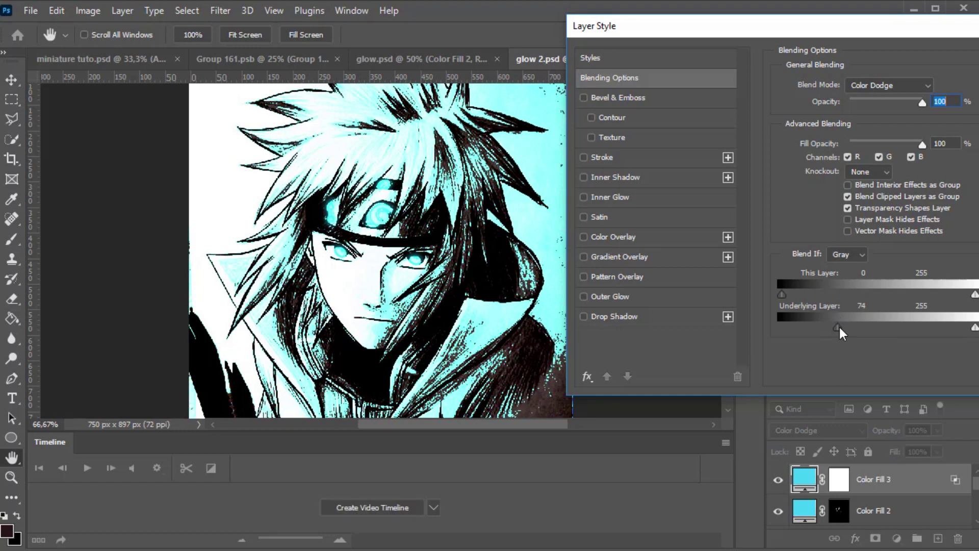
mouse_move(840, 328)
mouse_down()
mouse_move(870, 323)
mouse_move(861, 320)
mouse_up()
key(alt)
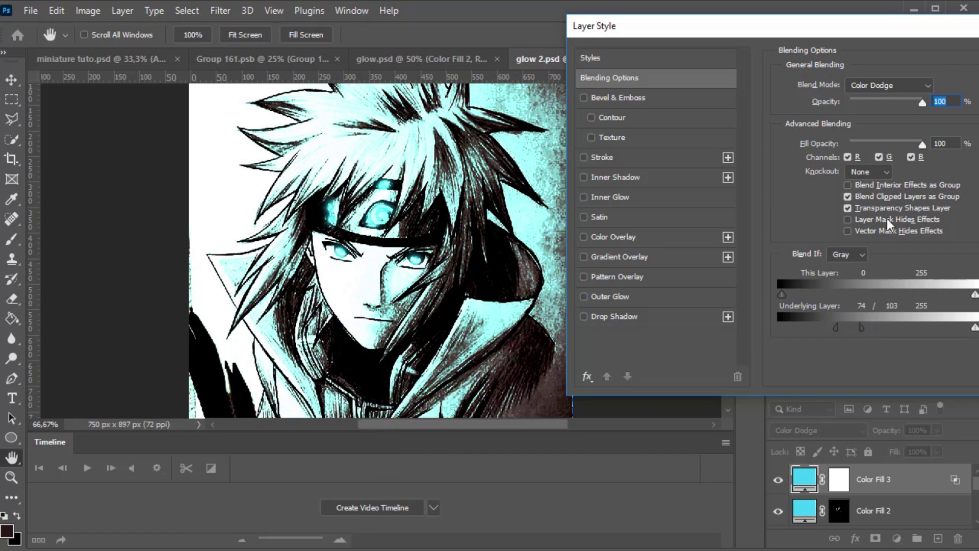
mouse_move(923, 37)
mouse_down()
mouse_move(854, 33)
mouse_move(841, 45)
mouse_up()
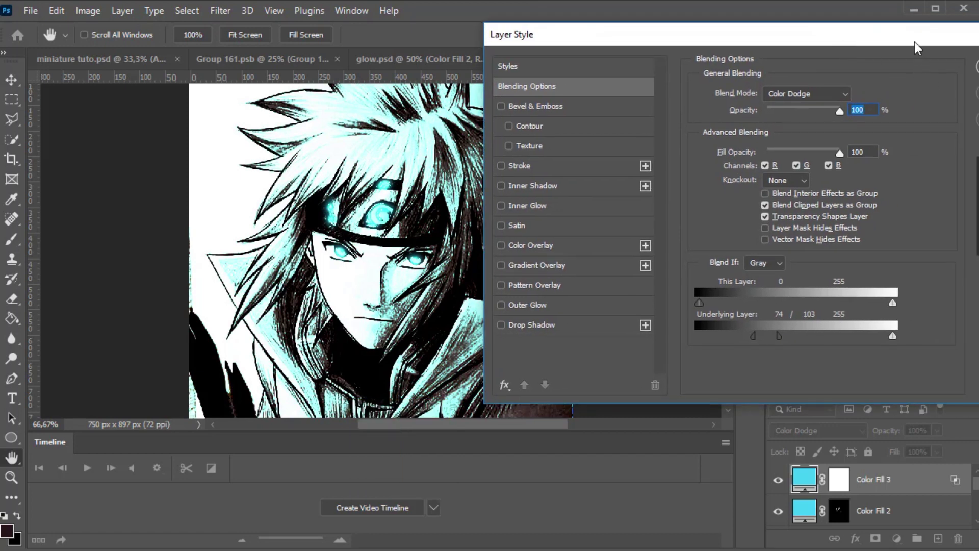
drag(913, 42, 831, 53)
Apply the blending settings and invert Color Fill 3's layer mask to hide the cyan wash.
click(937, 80)
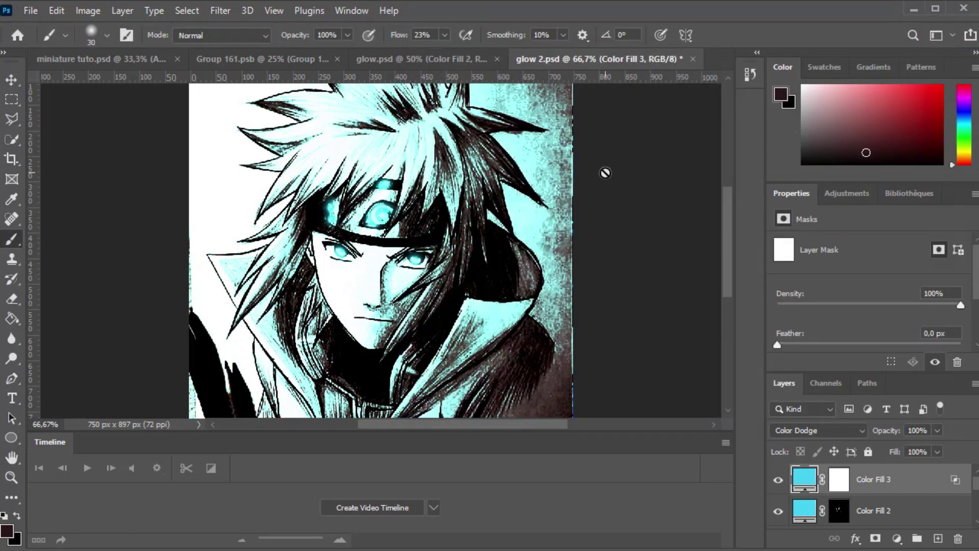
key(v)
click(840, 484)
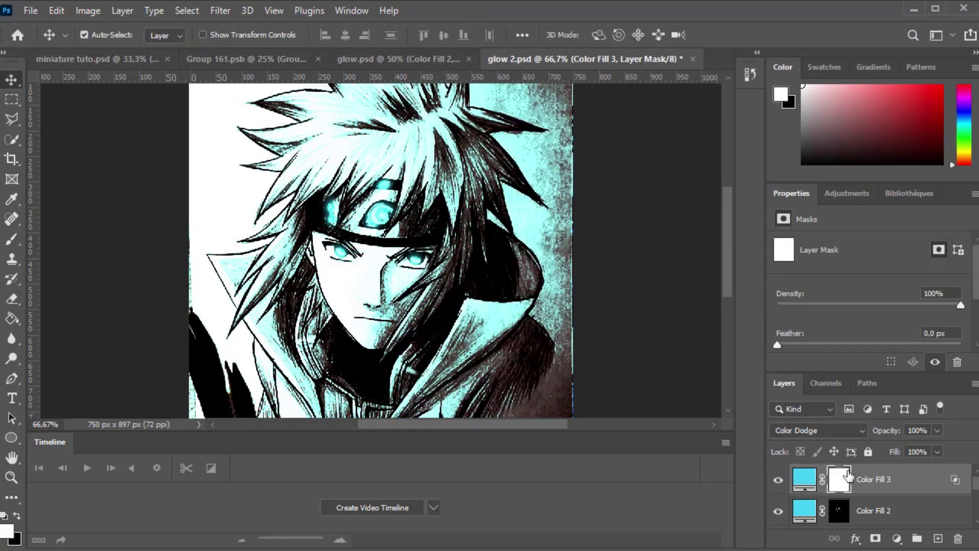
key(ctrl+i)
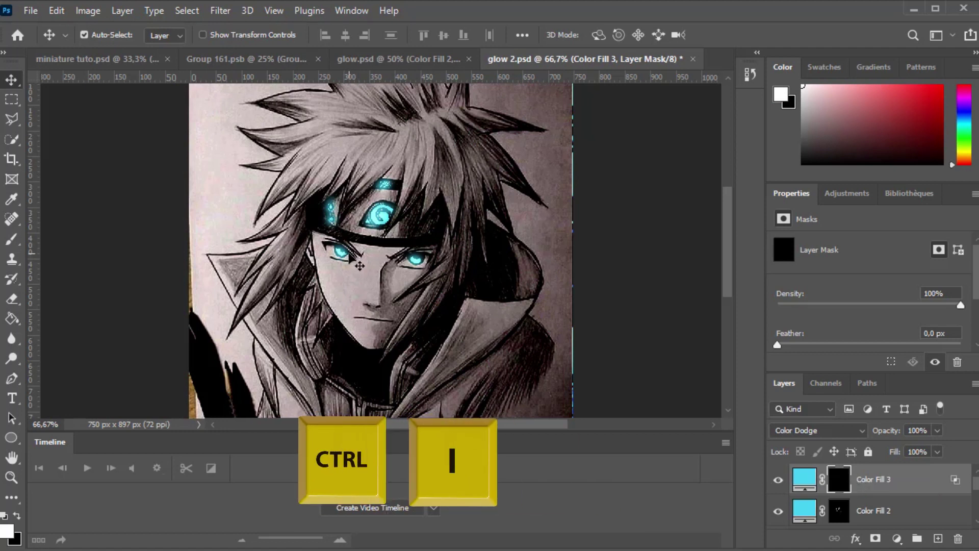
Brush white glow onto hair above the headband, undoing missed nose and hair-strand strokes.
key(b)
key(bracketright)
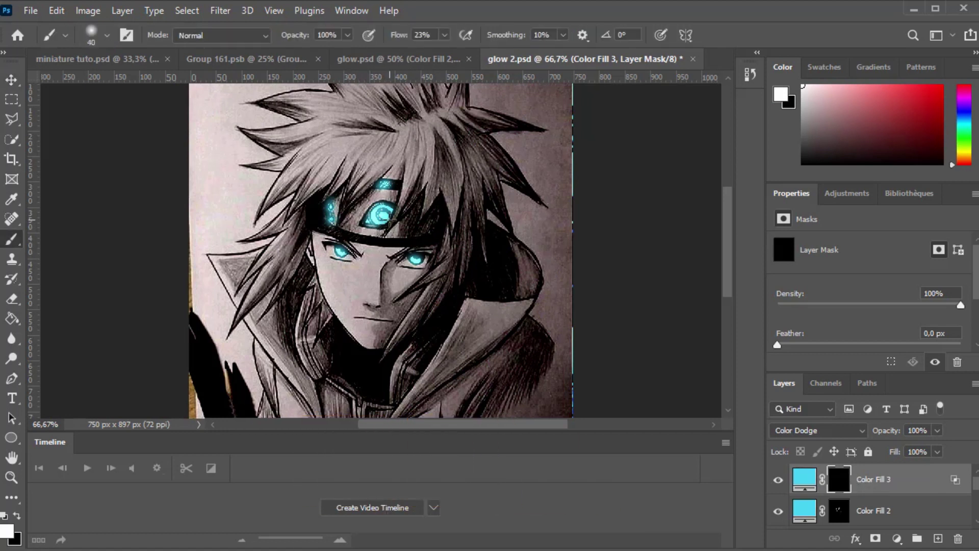
drag(414, 171, 411, 201)
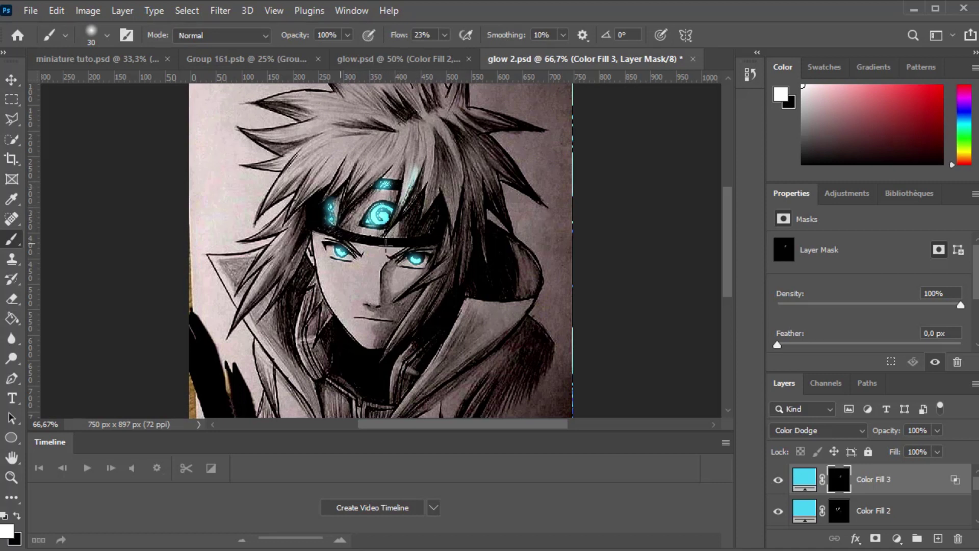
drag(386, 265, 386, 291)
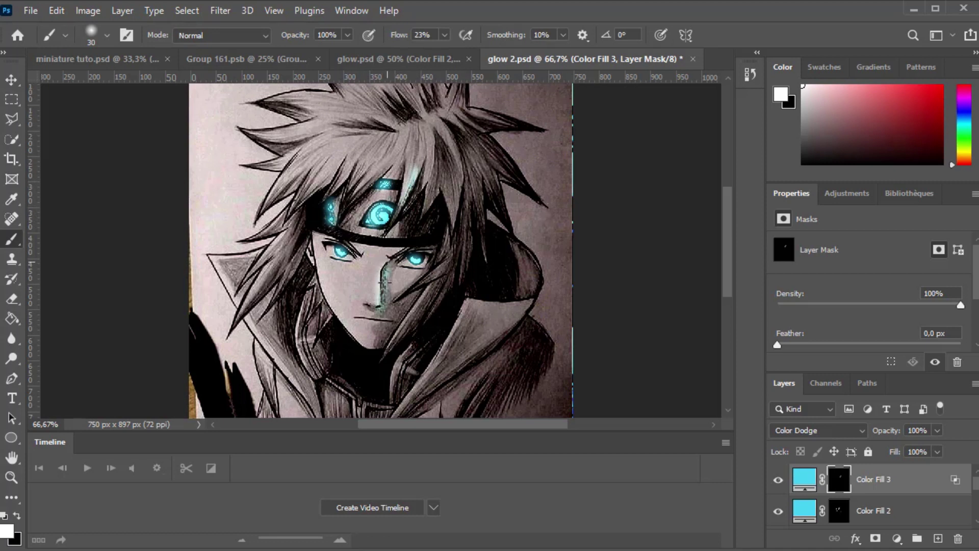
key(ctrl+z)
key(bracketleft)
key(bracketleft)
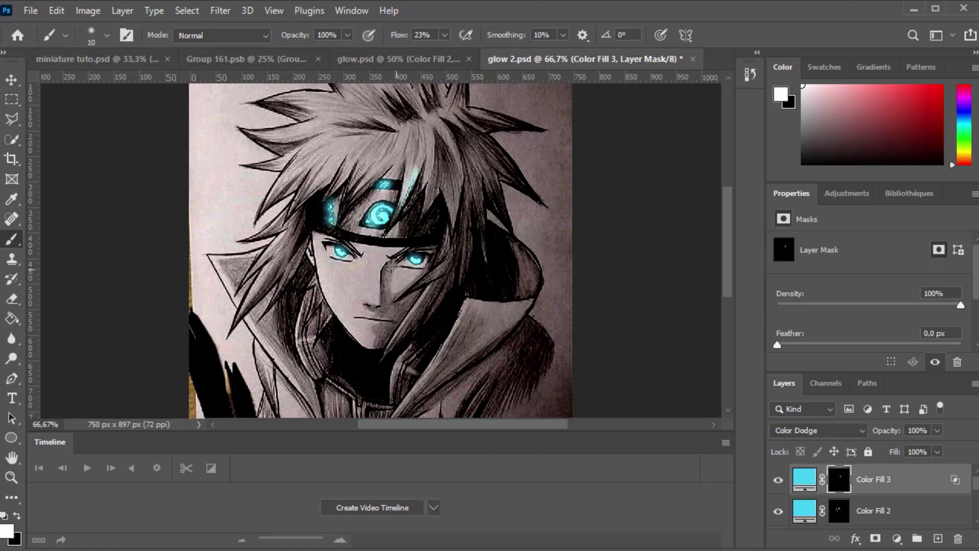
drag(453, 200, 454, 223)
key(ctrl+z)
drag(447, 177, 455, 209)
key(ctrl+z)
With a 20 px brush, paint cyan glow along a hair strand, the left headband and the nose.
key(bracketright)
key(bracketright)
key(bracketright)
key(bracketright)
mouse_move(452, 179)
mouse_down()
mouse_move(449, 262)
mouse_move(407, 291)
mouse_move(391, 349)
mouse_up()
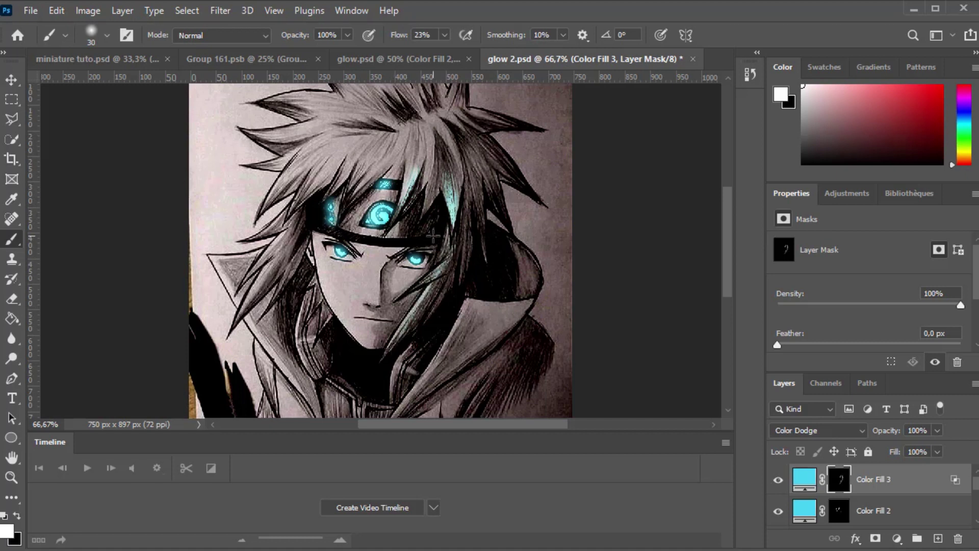
drag(330, 196, 324, 222)
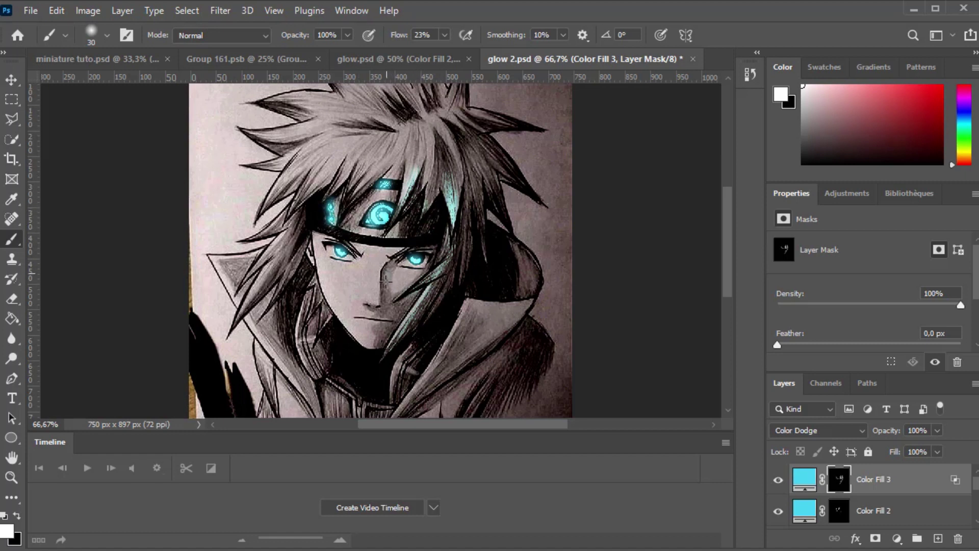
drag(386, 280, 384, 352)
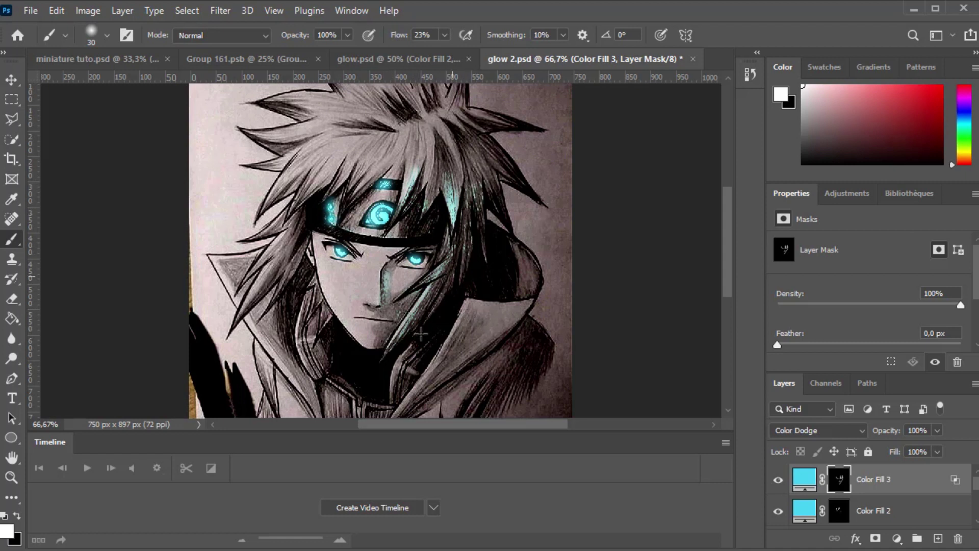
scroll(472, 326, down, 3)
Paint rim light along the hood edge, hair strands, nose, cheek and forehead headband.
mouse_move(469, 267)
mouse_down()
mouse_move(428, 339)
mouse_move(474, 269)
mouse_move(538, 262)
mouse_move(478, 262)
mouse_move(542, 234)
mouse_move(482, 183)
mouse_move(449, 235)
mouse_up()
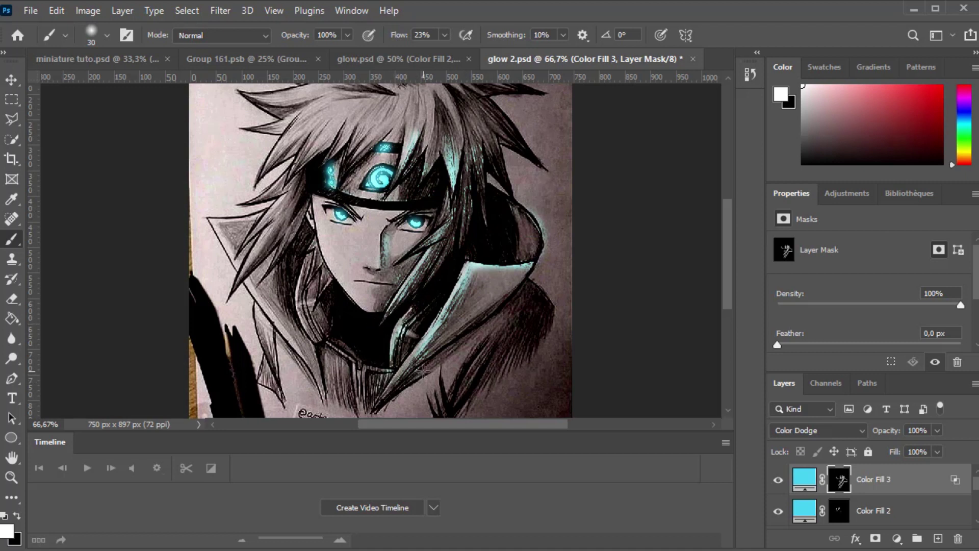
scroll(423, 373, up, 2)
scroll(425, 184, up, 1)
drag(428, 156, 428, 197)
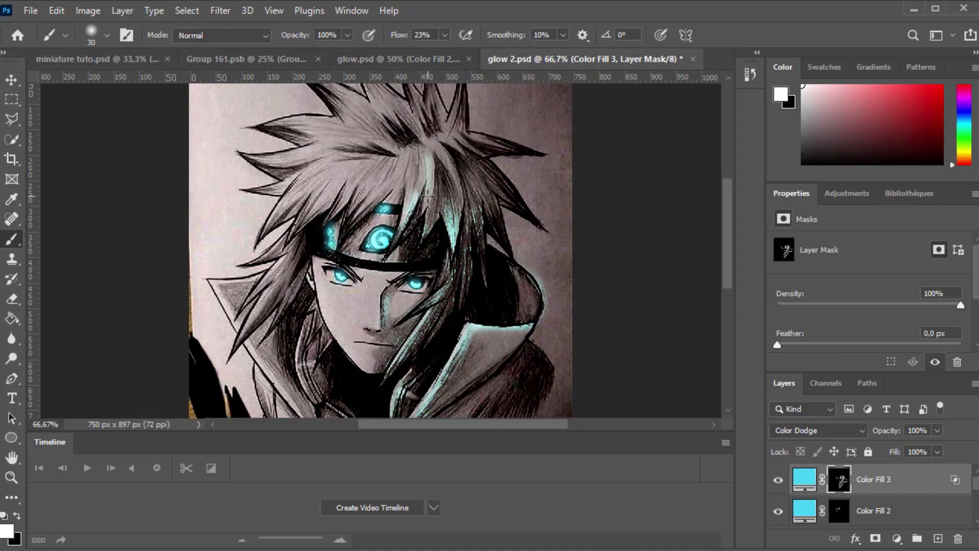
drag(432, 152, 431, 204)
drag(441, 156, 465, 237)
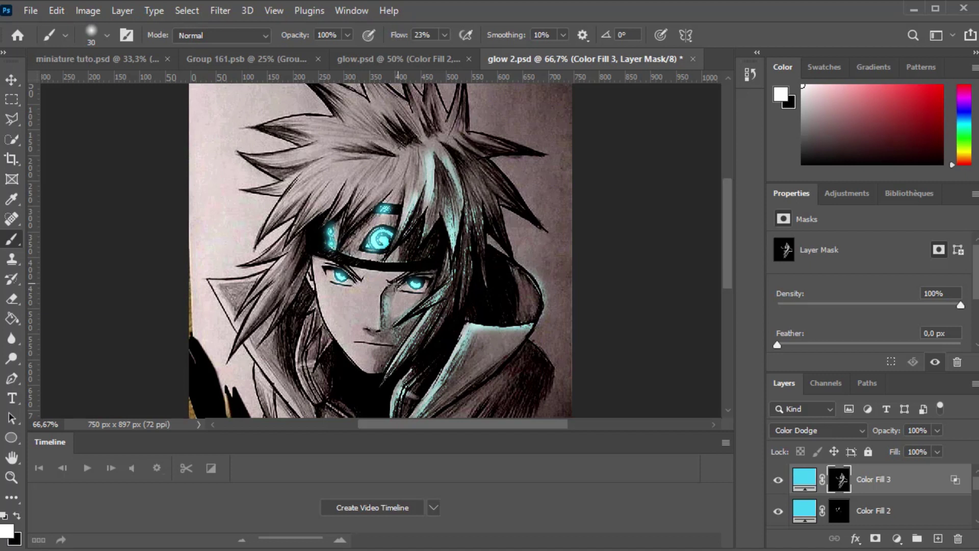
drag(396, 285, 383, 335)
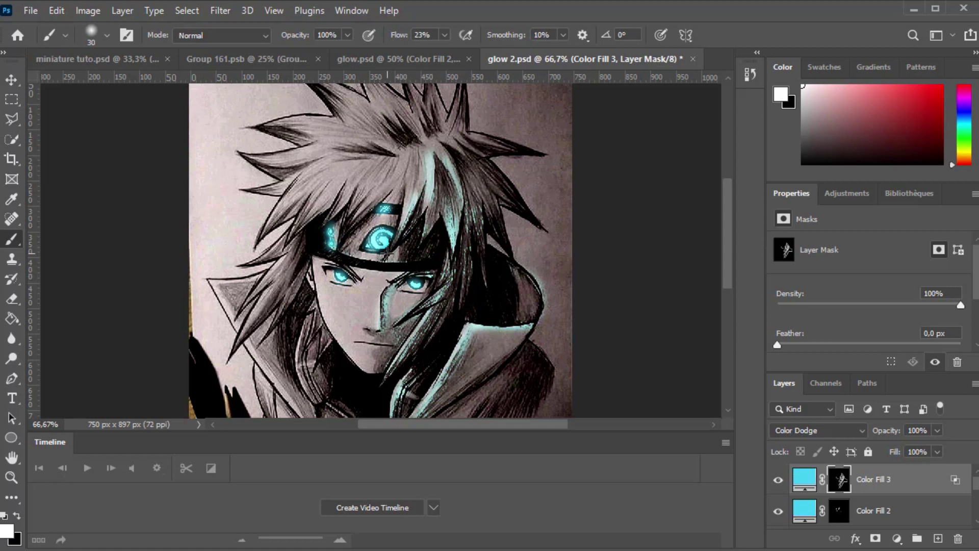
drag(323, 246, 367, 204)
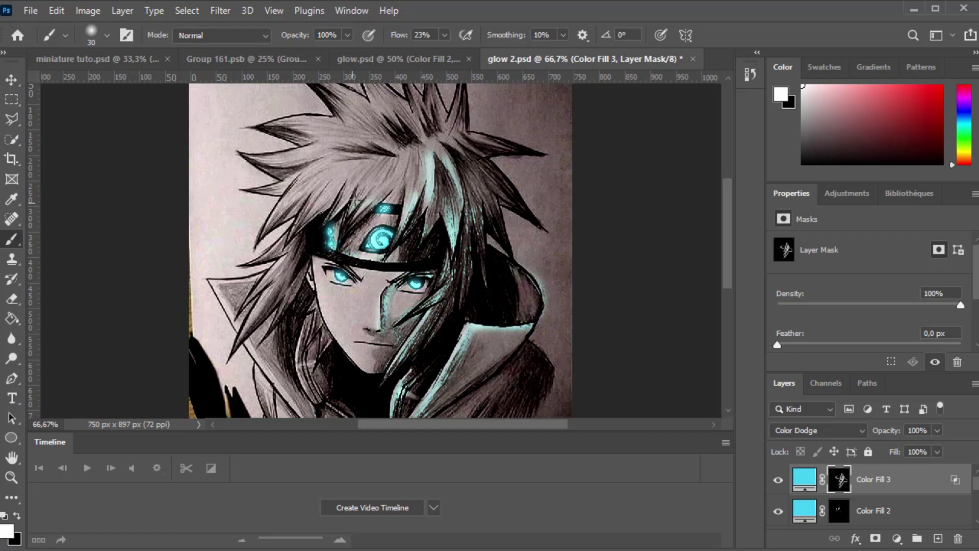
drag(380, 192, 337, 224)
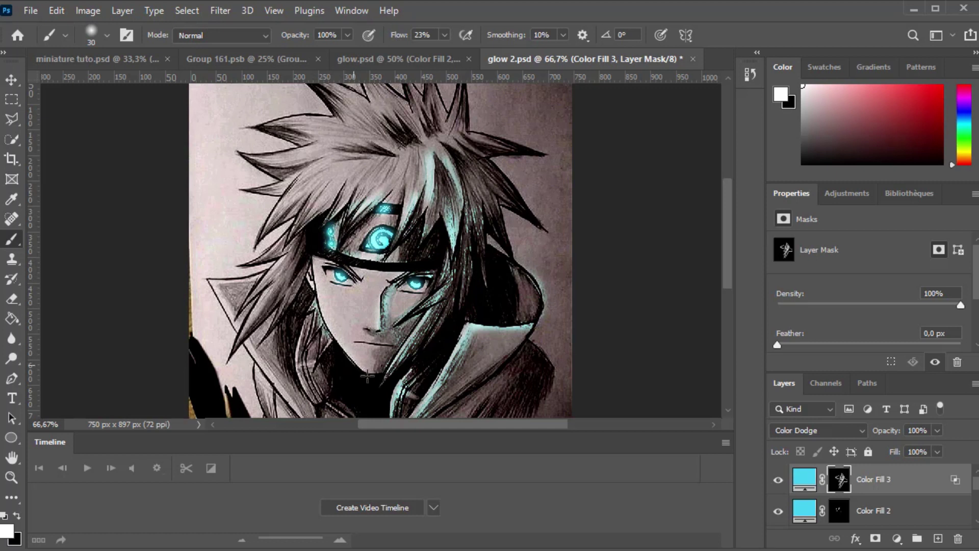
Add faint glow to the collar and more cyan glow on the upper hair strands.
scroll(439, 349, down, 2)
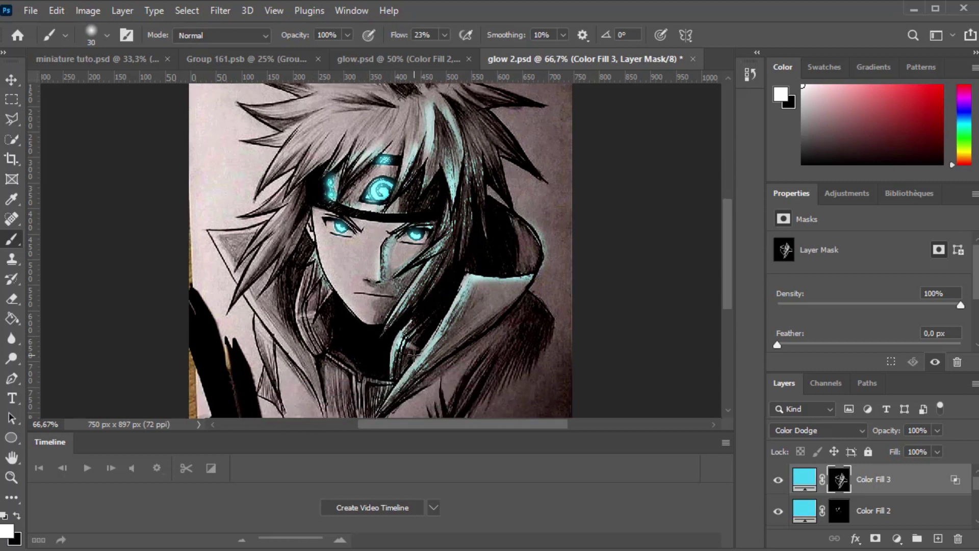
scroll(415, 355, down, 2)
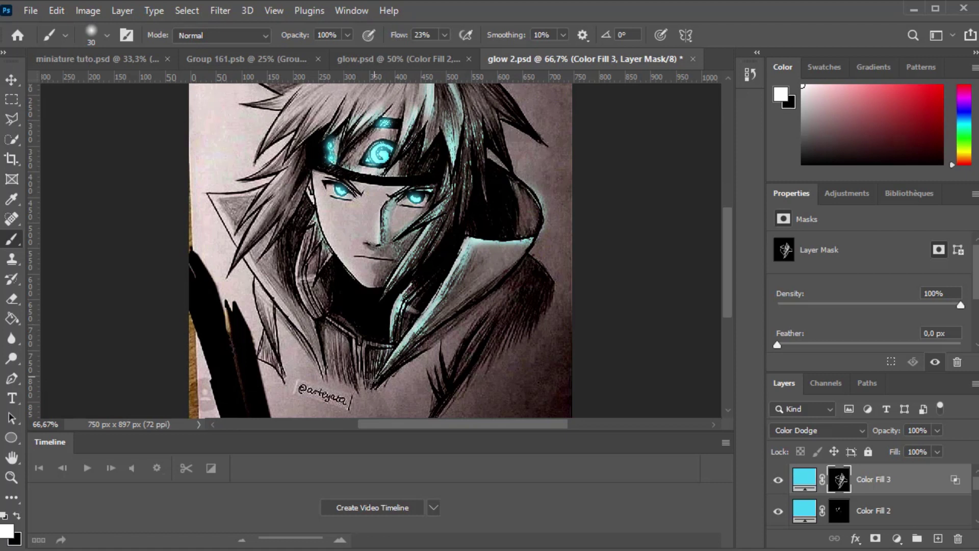
scroll(472, 247, up, 2)
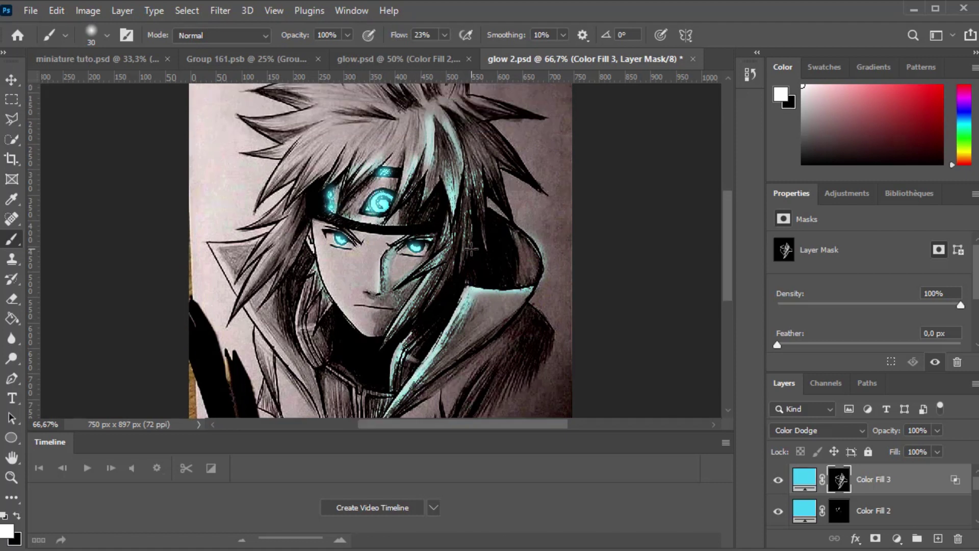
scroll(472, 248, up, 1)
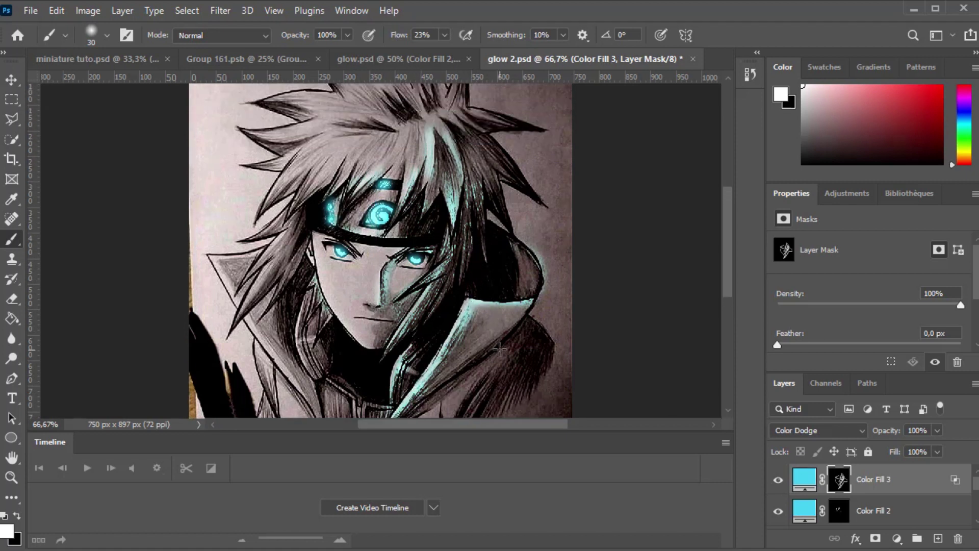
scroll(483, 362, down, 2)
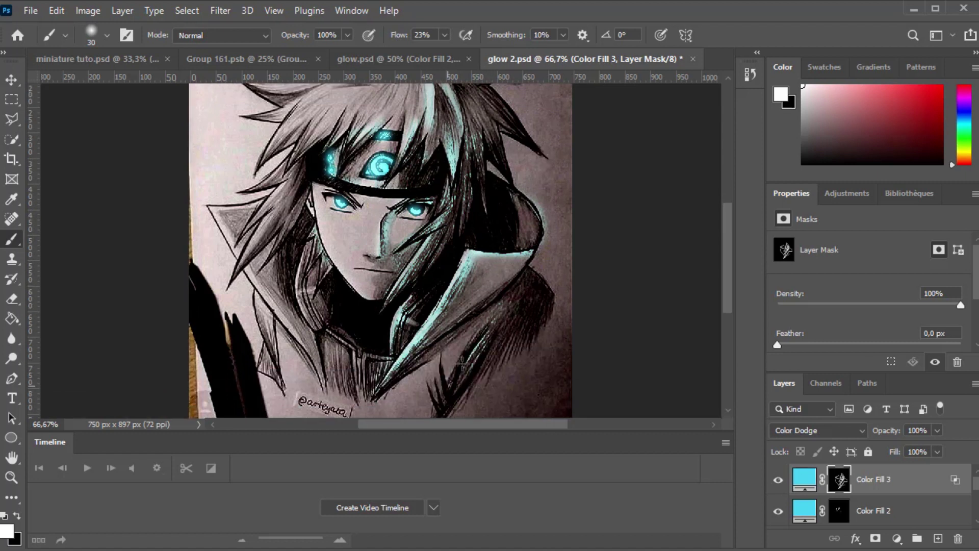
mouse_move(475, 337)
mouse_down()
mouse_move(449, 374)
mouse_move(476, 331)
mouse_up()
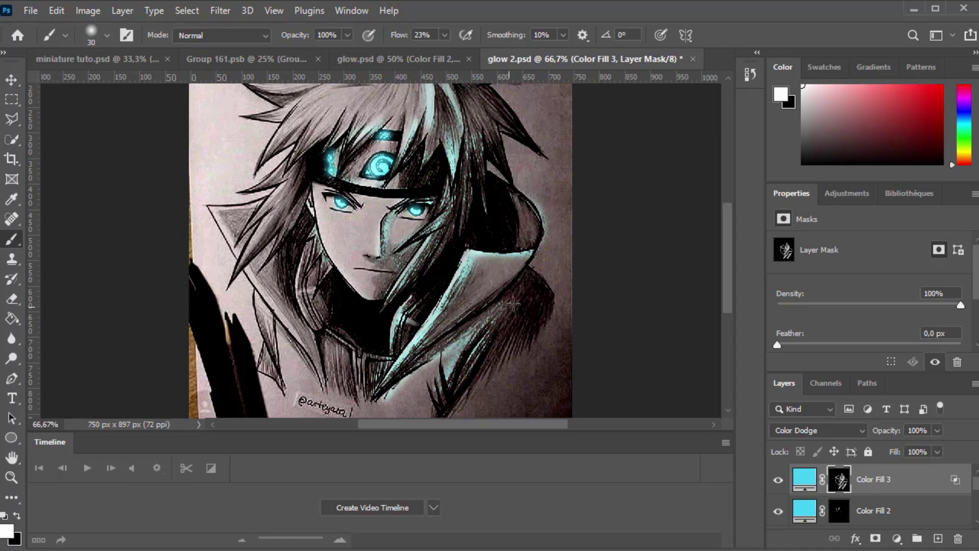
scroll(526, 316, up, 1)
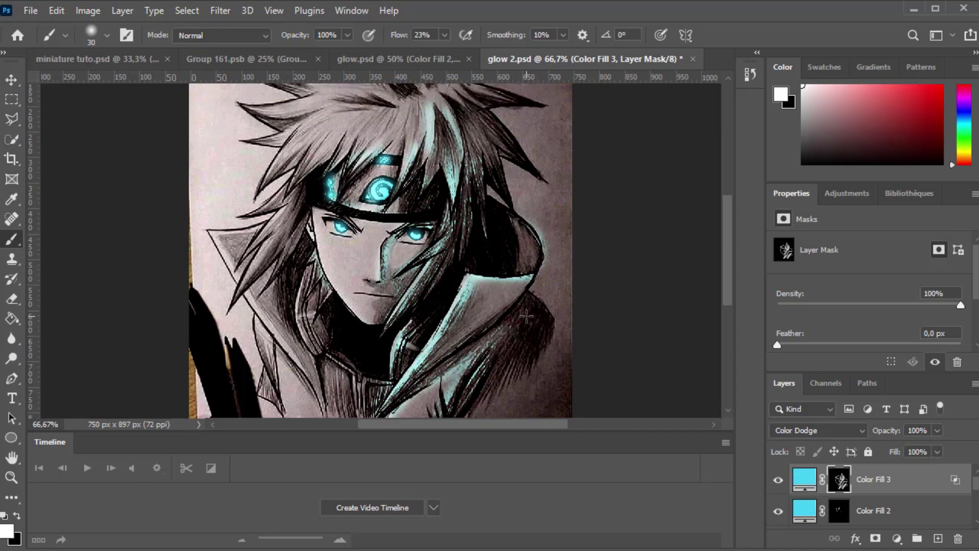
scroll(527, 317, up, 2)
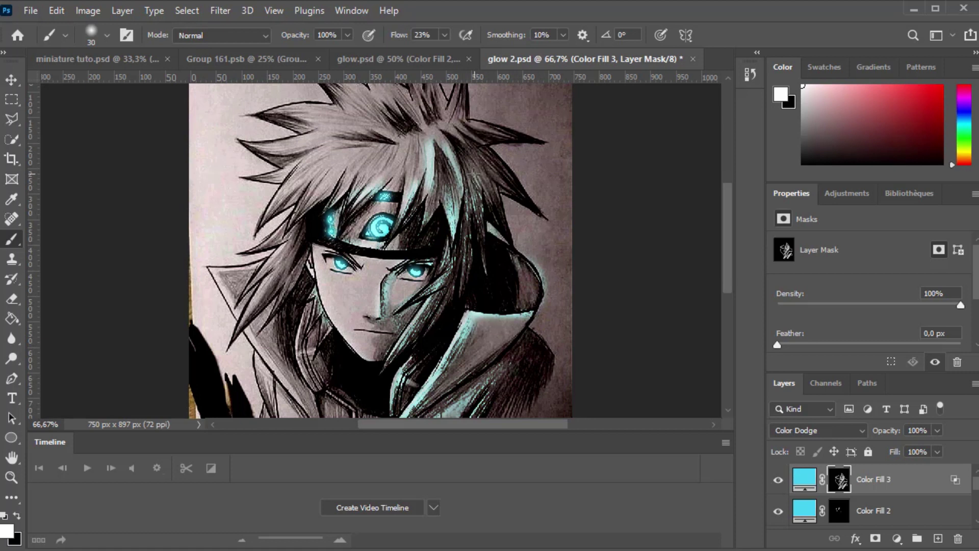
scroll(474, 174, up, 1)
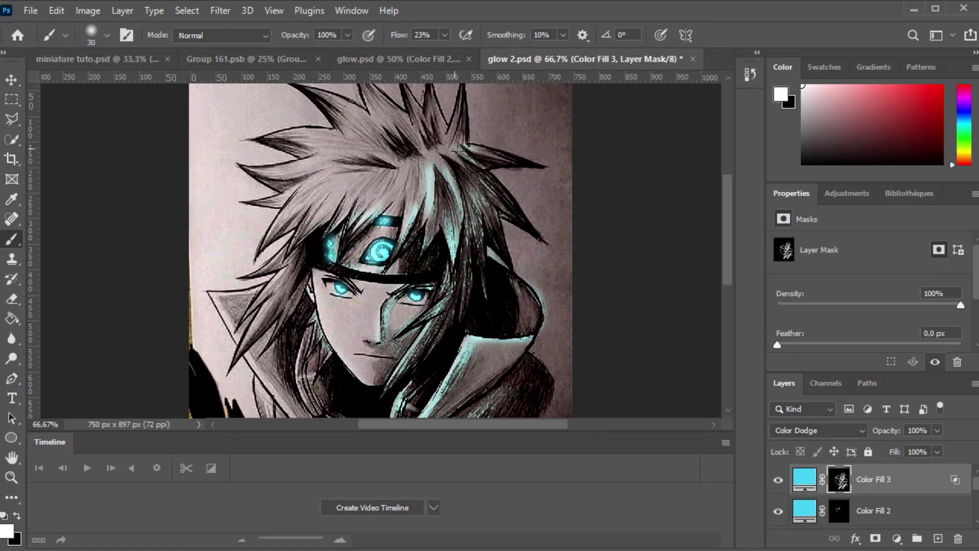
scroll(464, 155, up, 2)
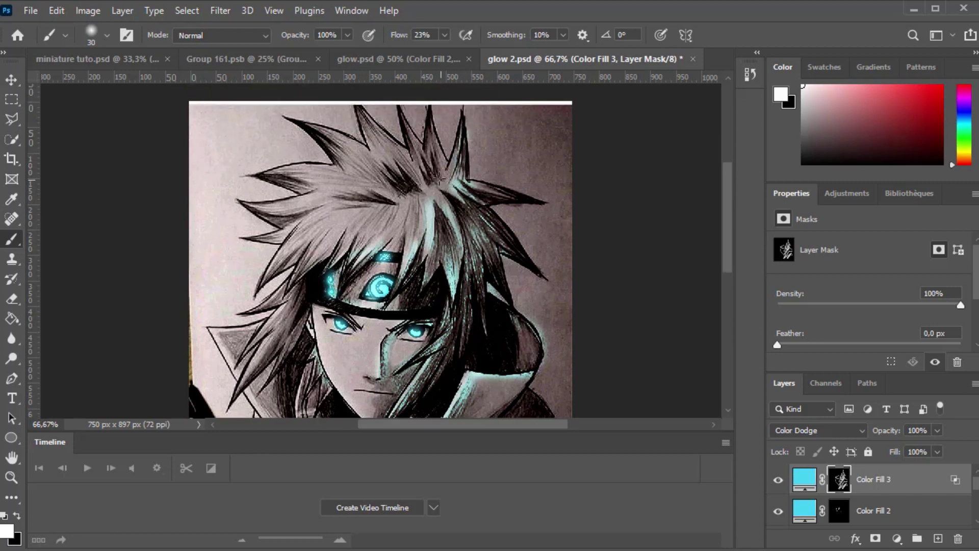
drag(439, 178, 461, 209)
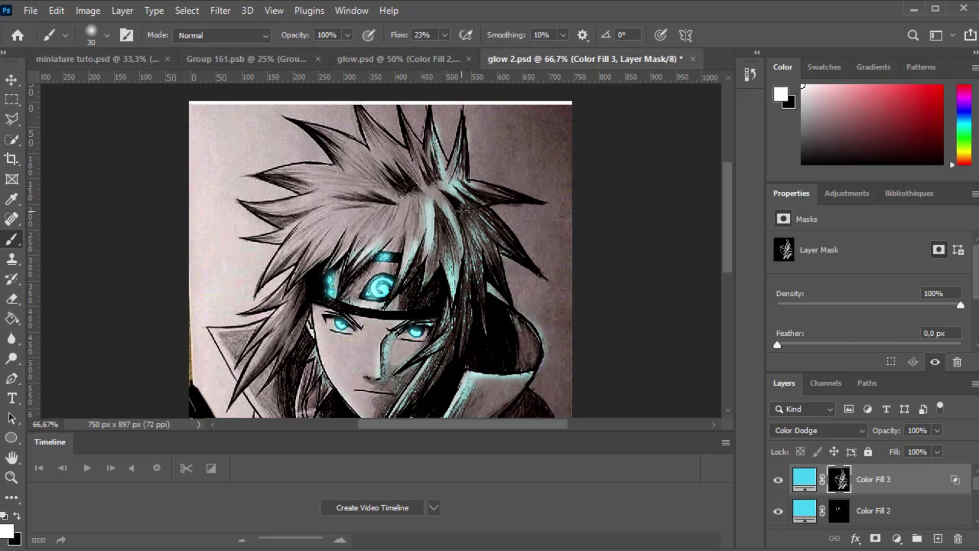
scroll(461, 209, down, 3)
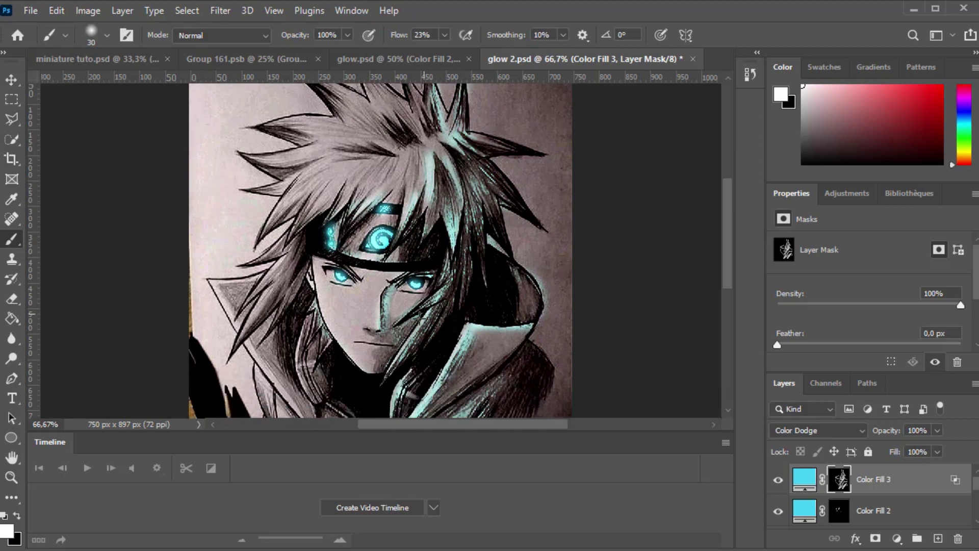
scroll(431, 304, down, 3)
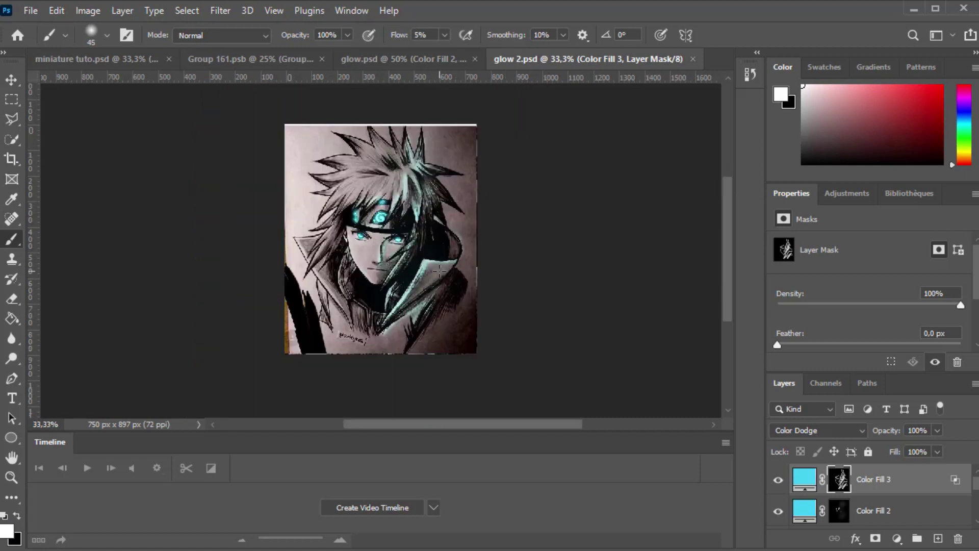
Stamp all visible layers into a new Layer 1 and convert it to a smart object.
key(ctrl+alt+shift+e)
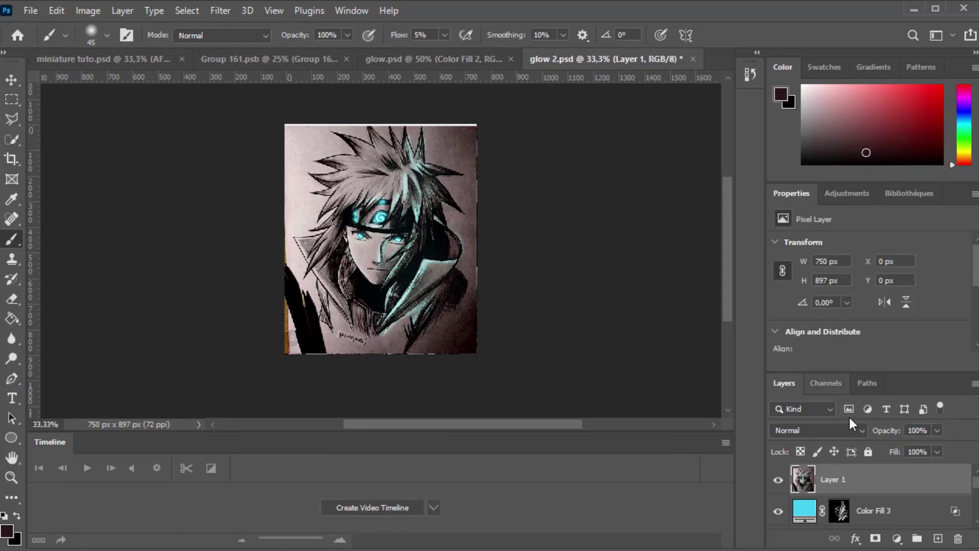
right_click(880, 483)
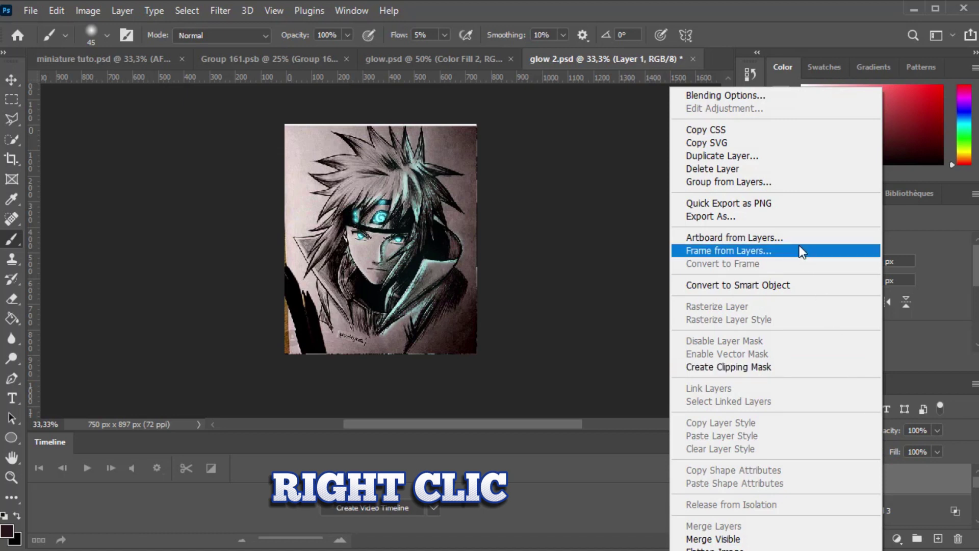
click(758, 285)
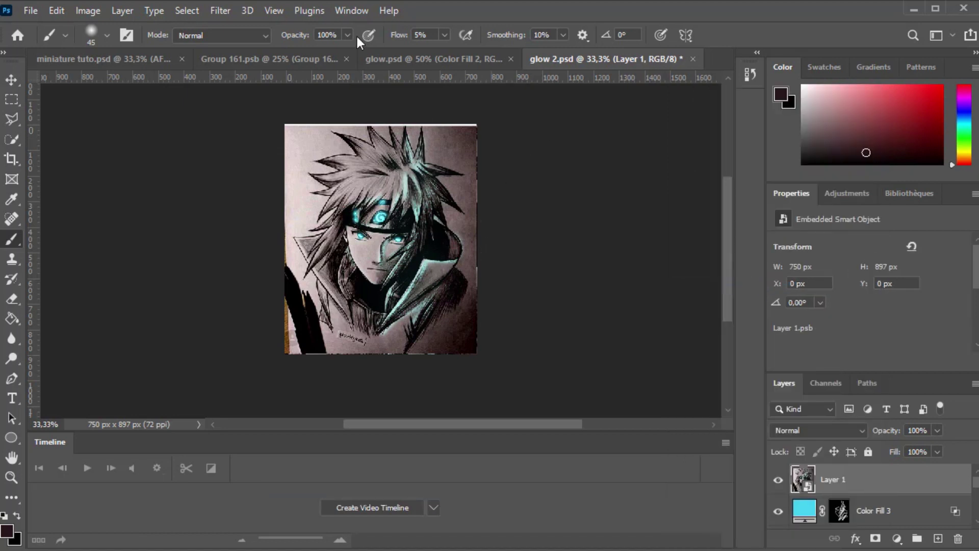
click(223, 10)
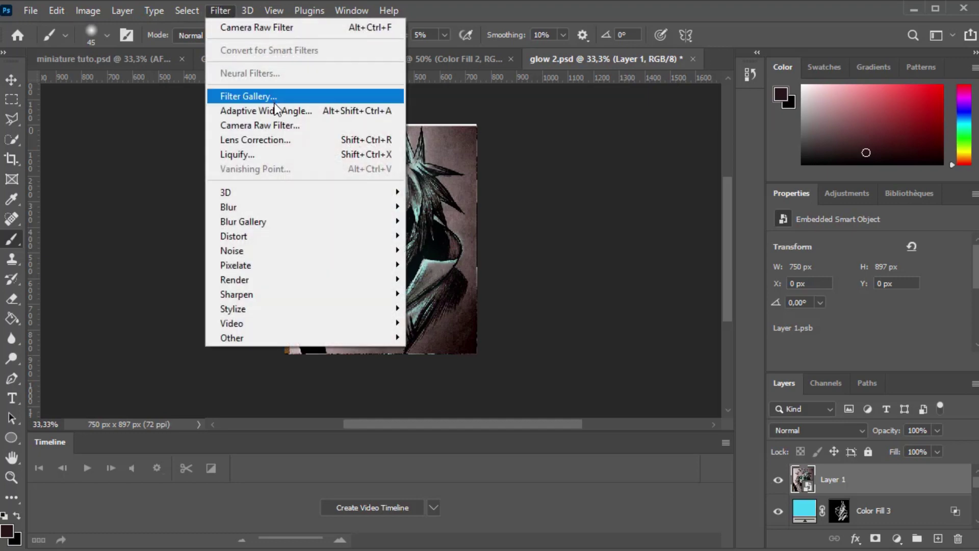
In Camera Raw, set Temperature -7, Exposure -0.60, Shadows -27, Whites +14, lower Highlights and Dehaze, raise Vibrance.
click(274, 125)
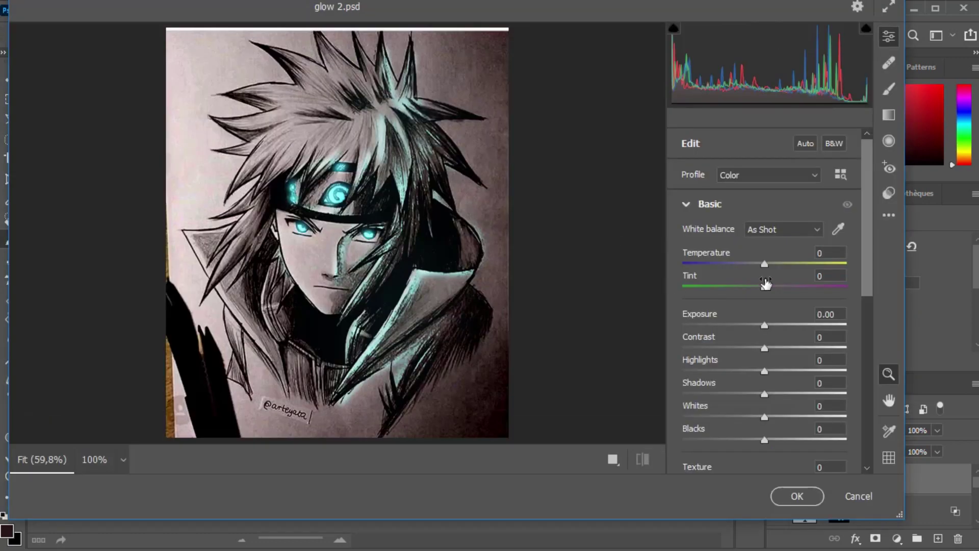
drag(765, 264, 758, 263)
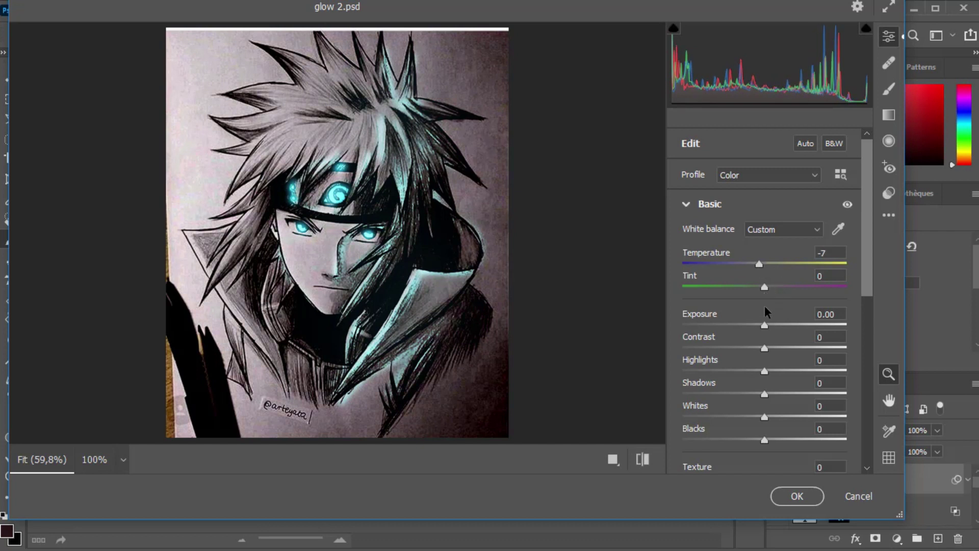
drag(764, 325, 754, 321)
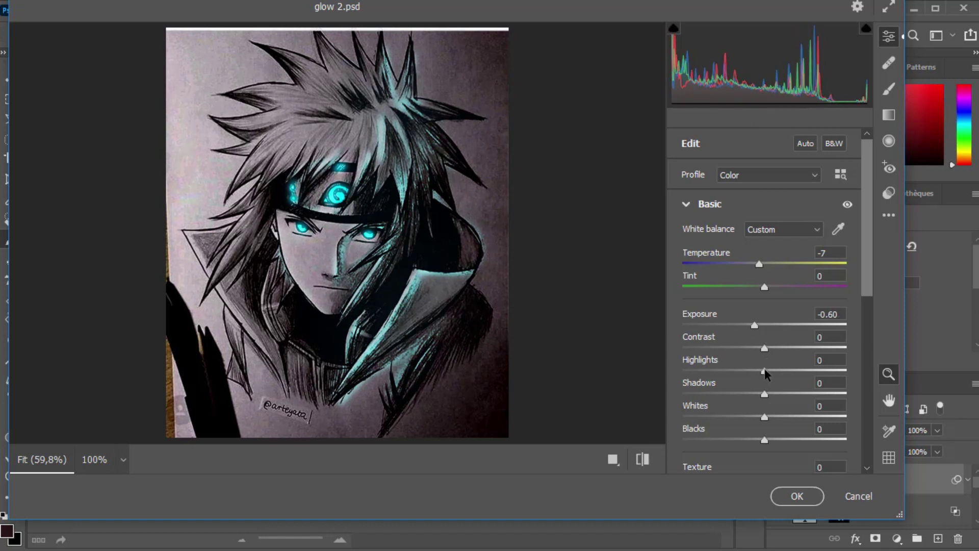
drag(770, 368, 761, 375)
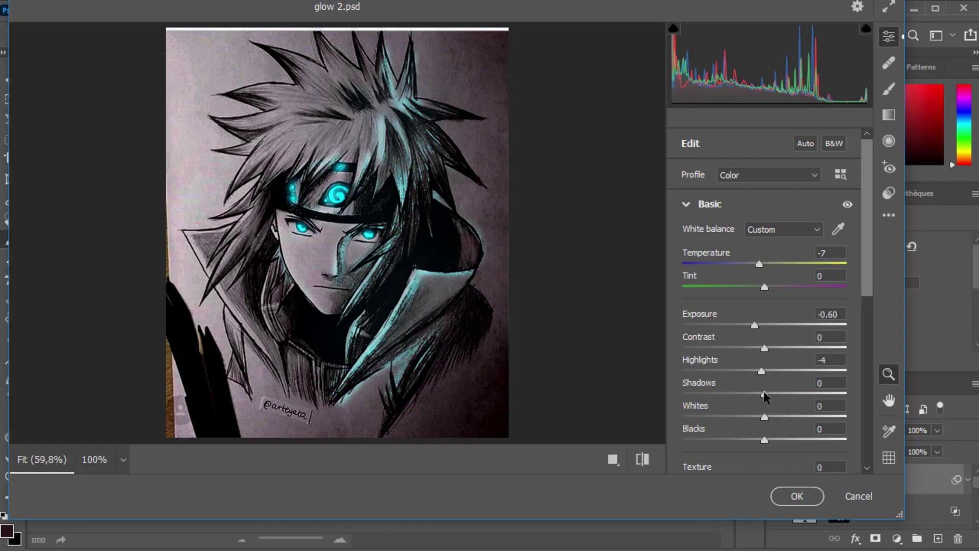
drag(763, 396, 739, 385)
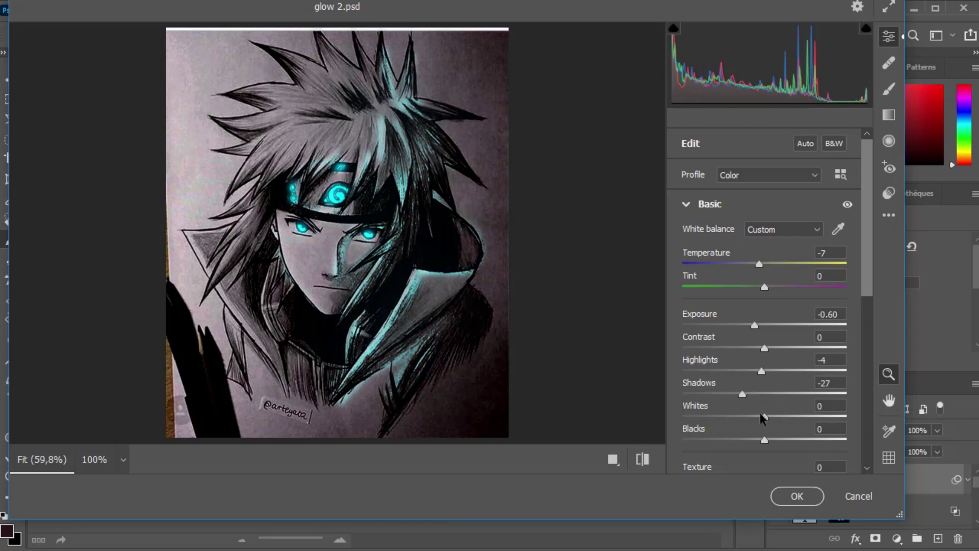
mouse_move(764, 417)
mouse_down()
mouse_move(785, 417)
mouse_move(751, 403)
mouse_move(792, 419)
mouse_move(750, 418)
mouse_move(792, 441)
mouse_move(749, 433)
mouse_up()
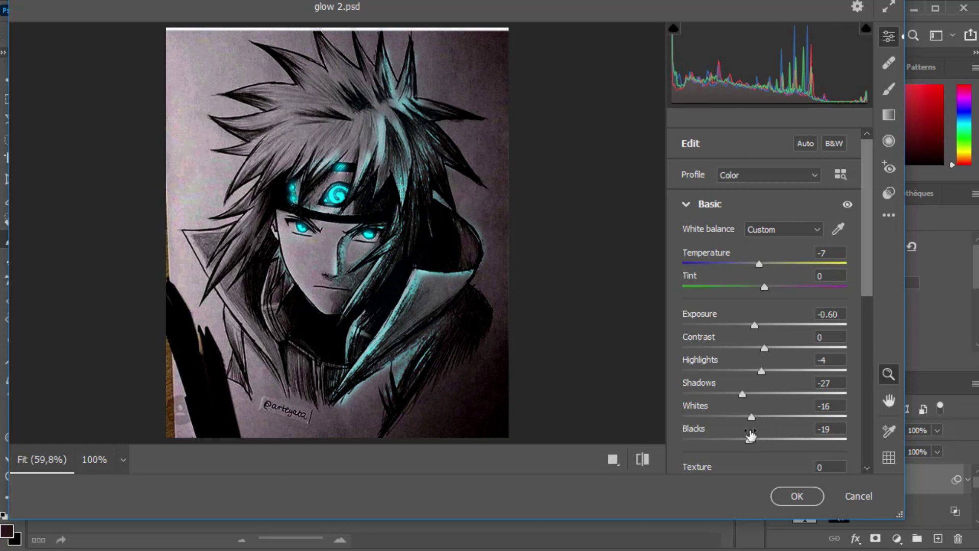
scroll(750, 433, down, 3)
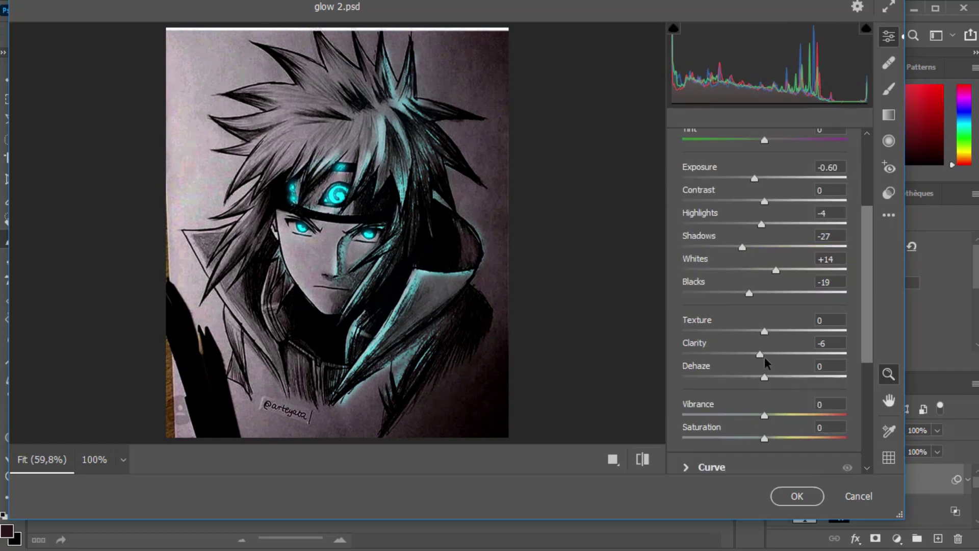
drag(767, 378, 762, 379)
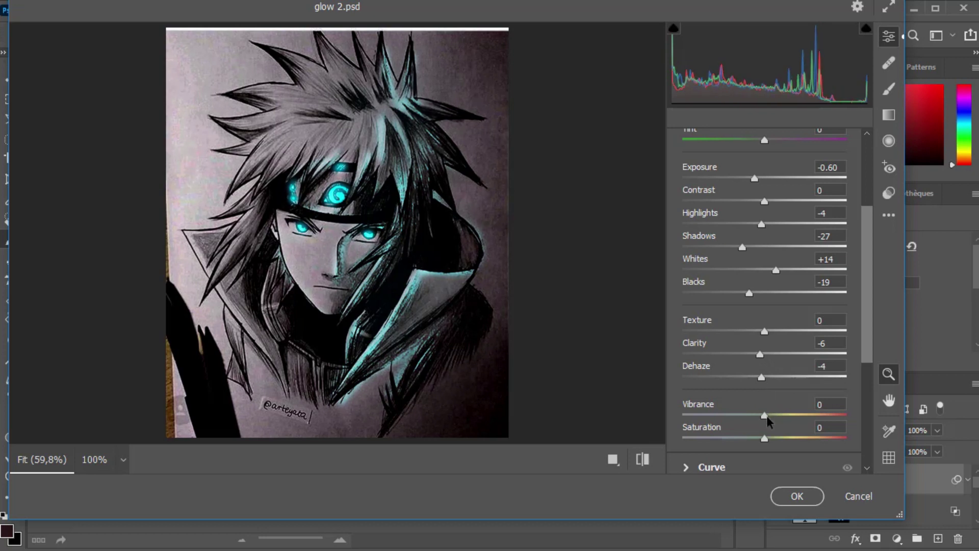
mouse_move(764, 415)
mouse_down()
mouse_move(794, 415)
mouse_move(749, 414)
mouse_move(784, 416)
mouse_move(772, 438)
mouse_up()
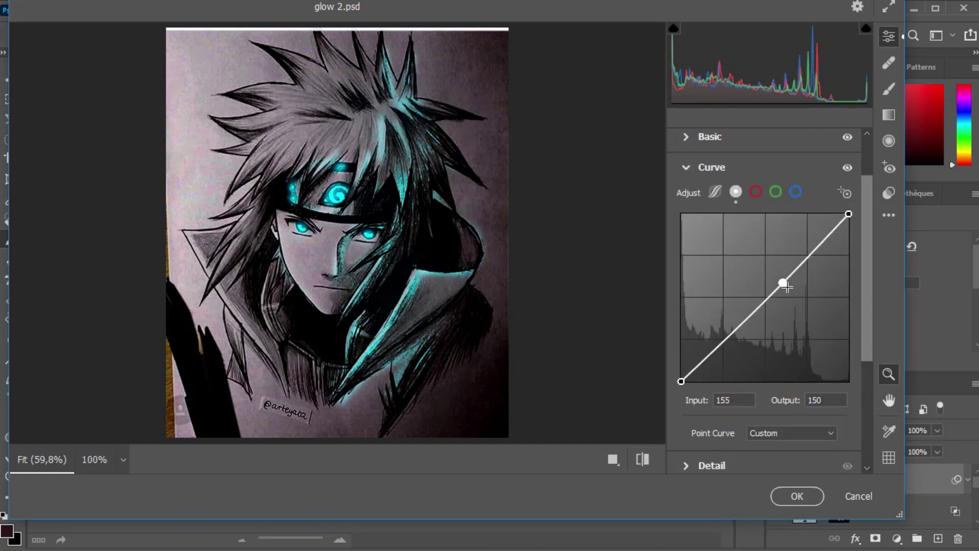
Darken the RGB curve midtones, lower red 155→145 and raise blue 147→160.
drag(787, 287, 785, 288)
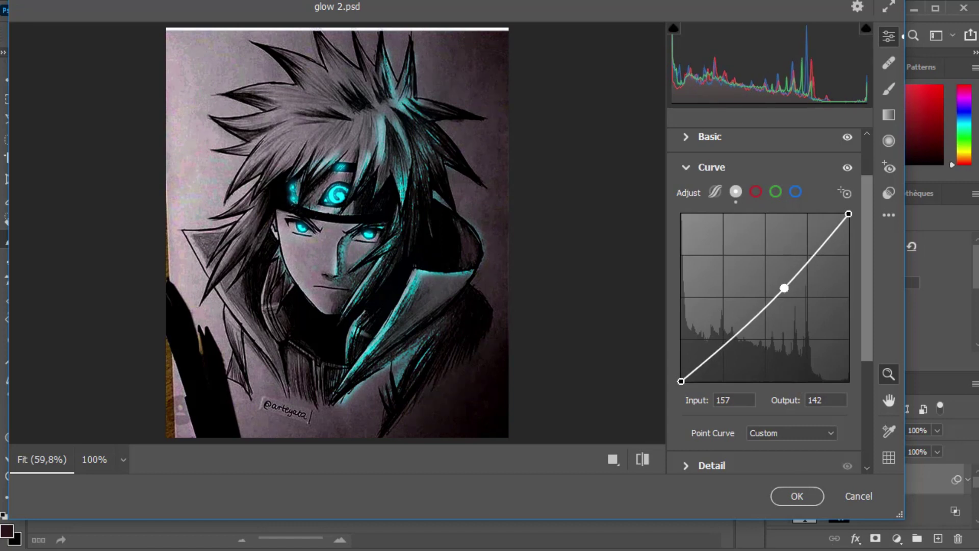
drag(781, 284, 783, 286)
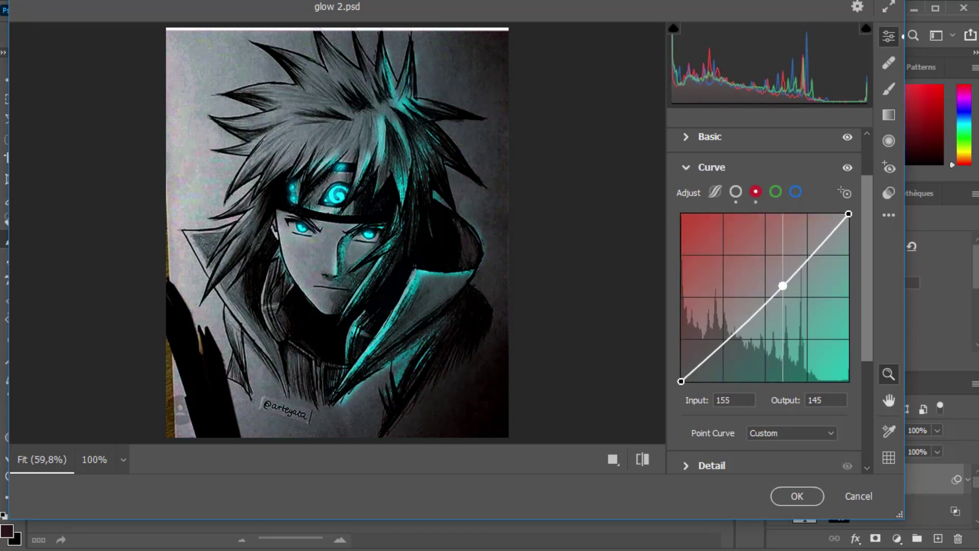
click(795, 191)
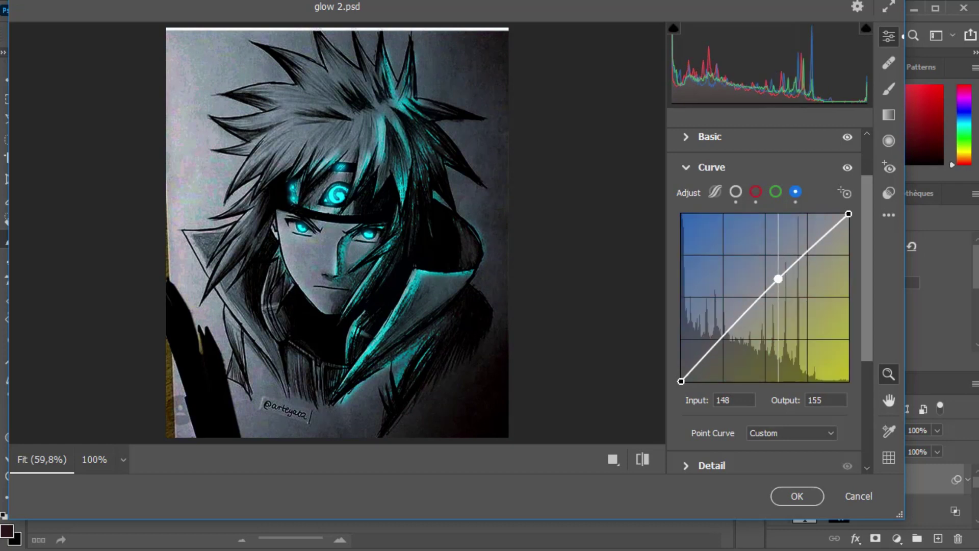
drag(777, 280, 777, 276)
key(Up)
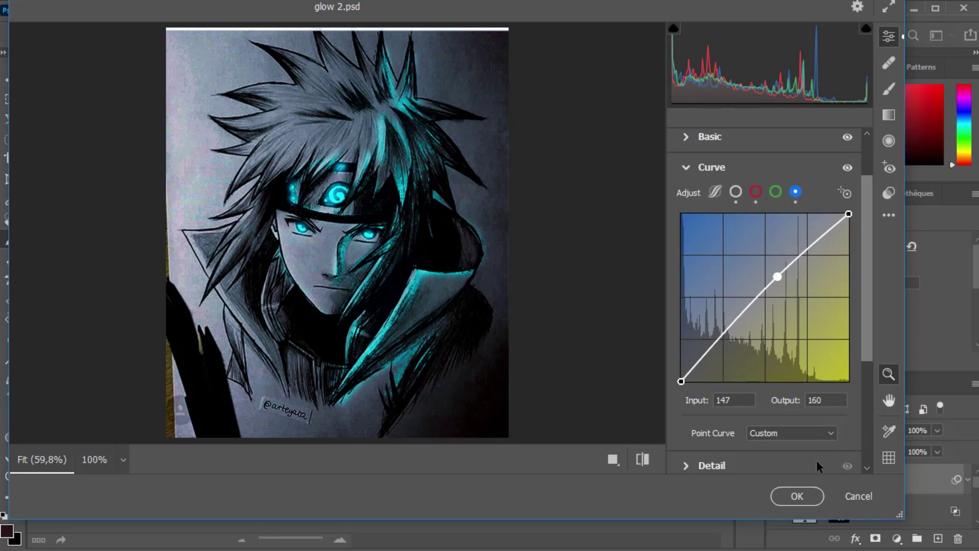
Apply the Camera Raw grade to Layer 1 as a smart filter and zoom in to review.
click(798, 496)
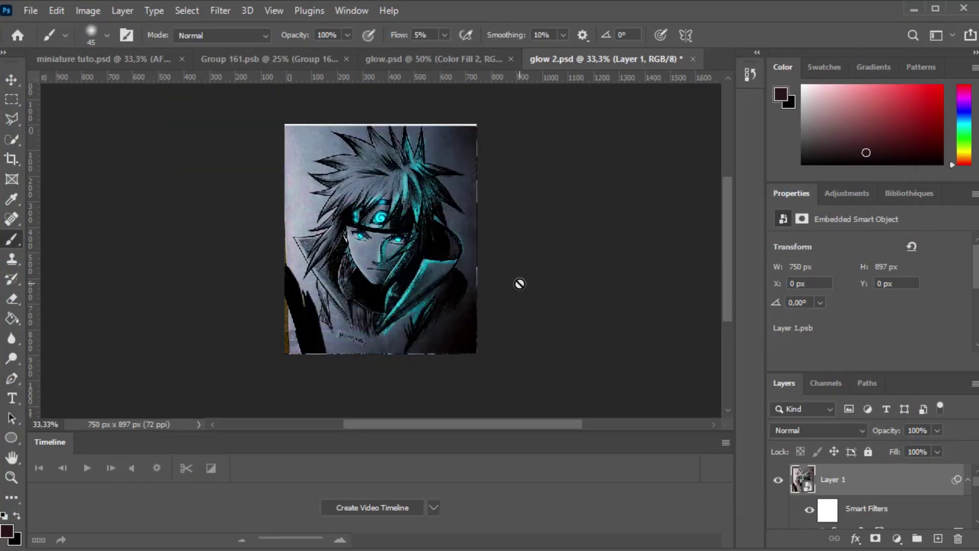
key(v)
key(ctrl+plus)
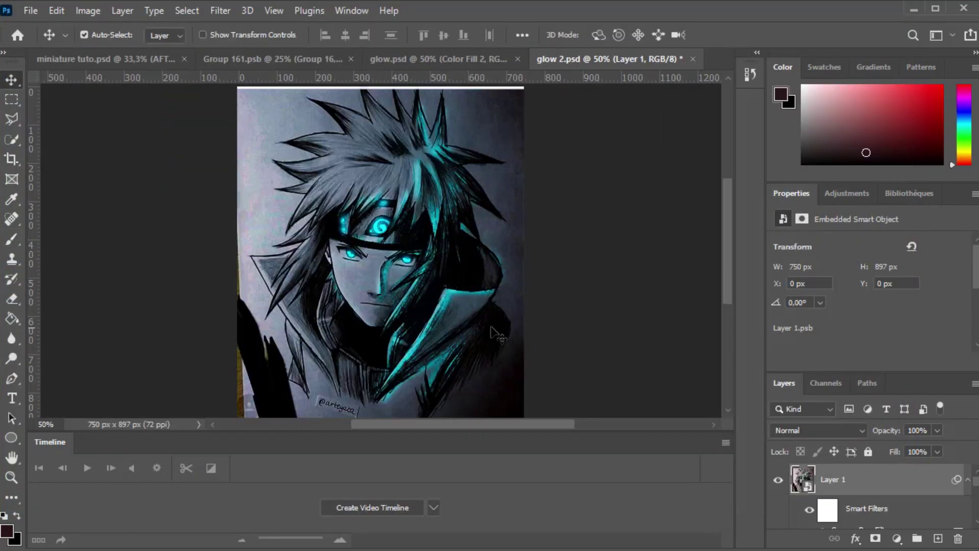
scroll(609, 258, down, 1)
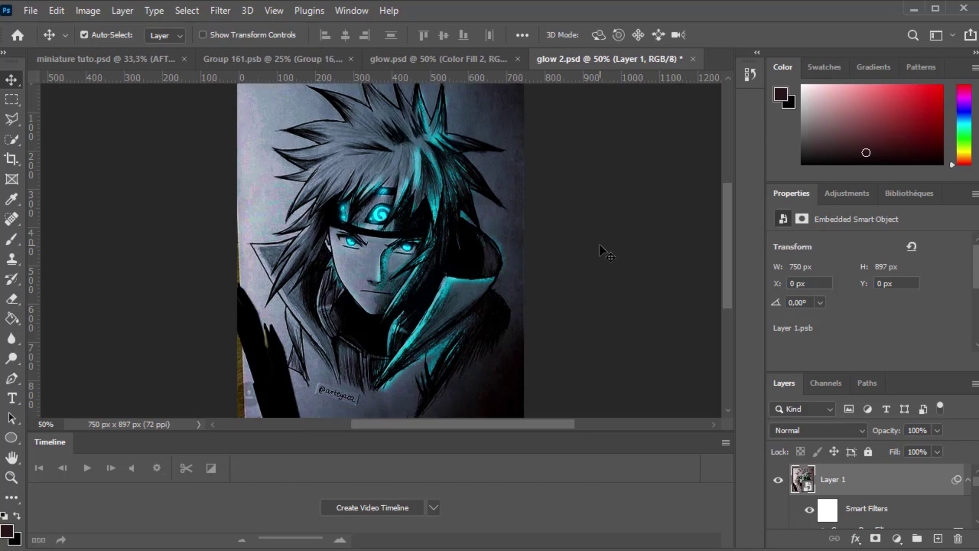